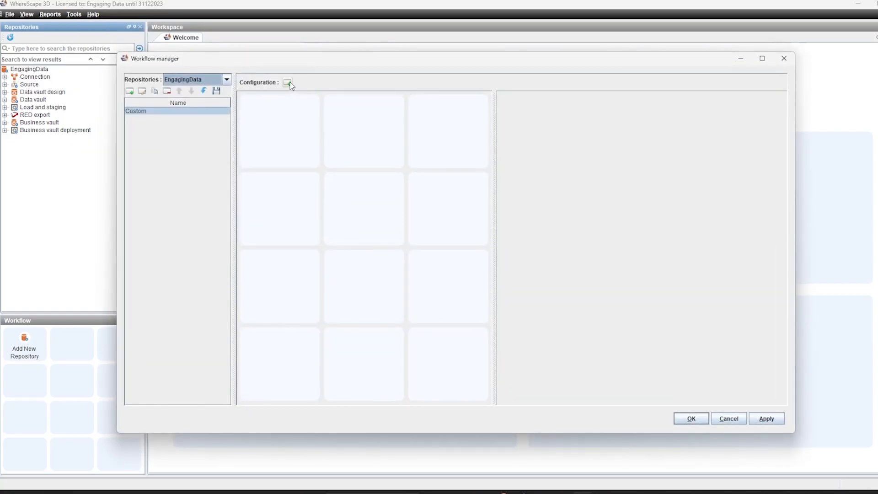
- Add a new workflow button configuration named "New Button" and give it the profile.png icon
{"action": "left_click", "coordinate": [288, 83]}
{"action": "left_click", "coordinate": [598, 100]}
{"action": "type", "text": "New"}
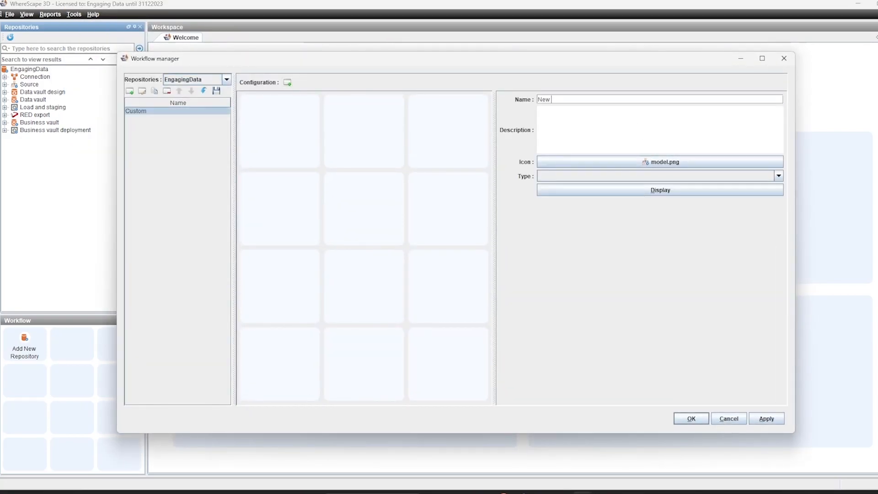
{"action": "type", "text": " Button"}
{"action": "left_click", "coordinate": [640, 163]}
{"action": "scroll", "coordinate": [473, 203], "scroll_direction": "down", "scroll_amount": 3}
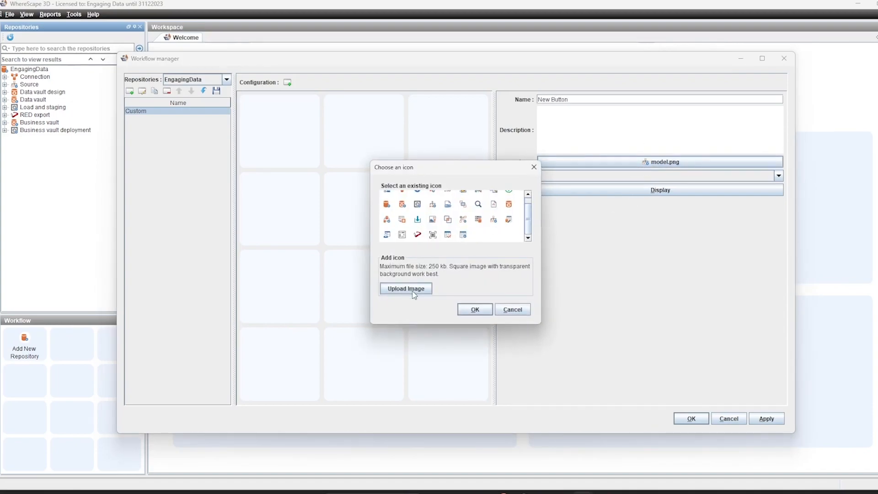
- Try the WhereScape default and Script button types, browsing their workflow and script lists
{"action": "left_click", "coordinate": [778, 176]}
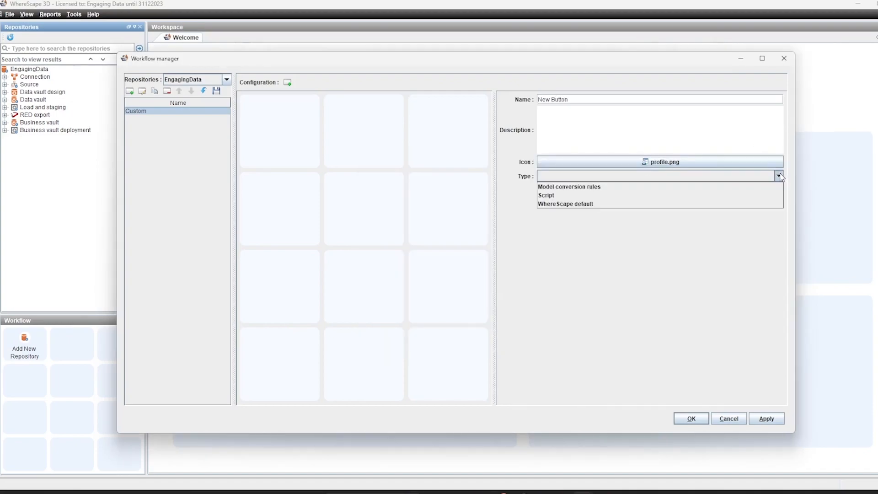
{"action": "left_click", "coordinate": [587, 204]}
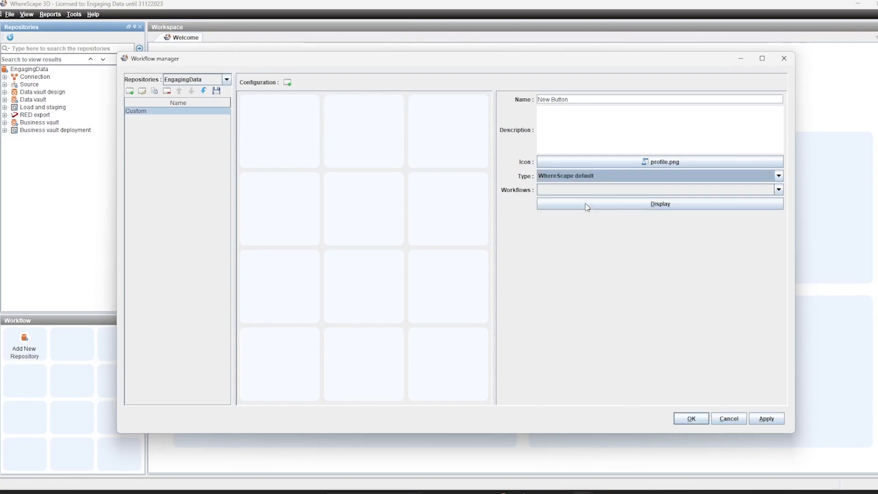
{"action": "left_click", "coordinate": [781, 191]}
{"action": "scroll", "coordinate": [646, 211], "scroll_direction": "down", "scroll_amount": 3}
{"action": "scroll", "coordinate": [646, 211], "scroll_direction": "down", "scroll_amount": 4}
{"action": "scroll", "coordinate": [646, 211], "scroll_direction": "up", "scroll_amount": 7}
{"action": "left_click", "coordinate": [778, 175]}
{"action": "left_click", "coordinate": [659, 196]}
{"action": "left_click", "coordinate": [777, 190]}
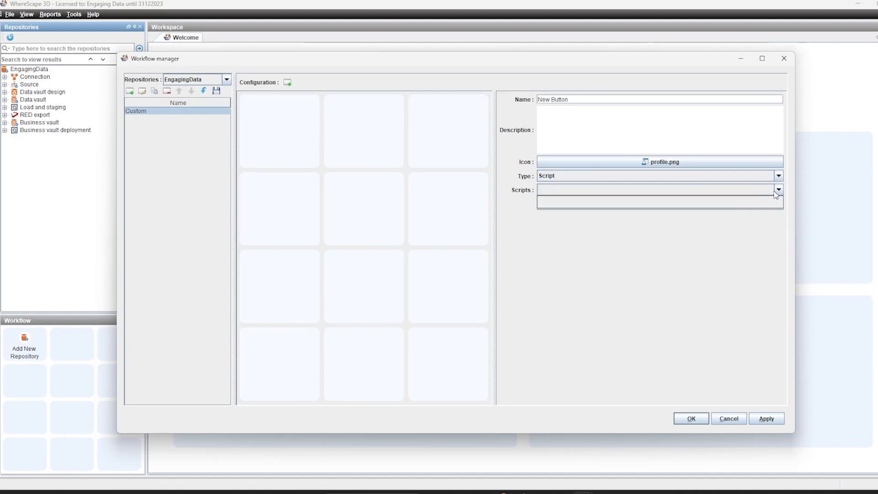
{"action": "left_click", "coordinate": [705, 199]}
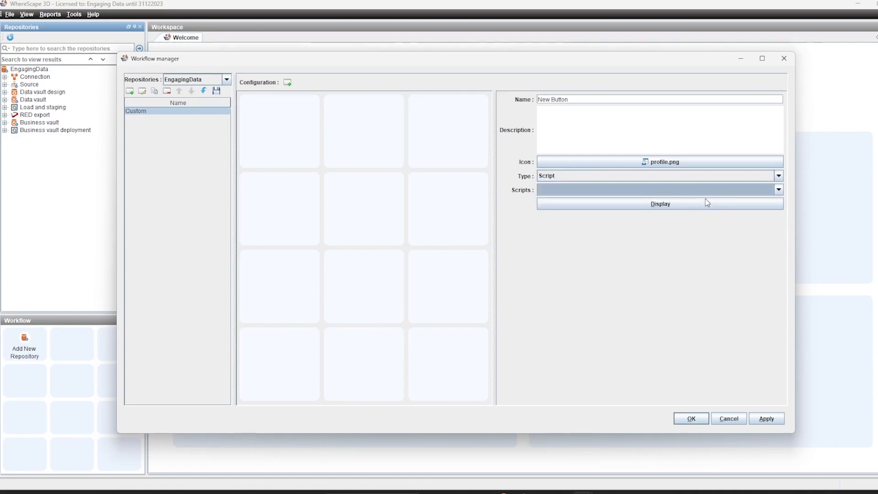
- Set the button type to Model conversion rules, select 3NF to Star Schema and 3NF to Star Schema Views, and confirm
{"action": "left_click", "coordinate": [739, 178]}
{"action": "left_click", "coordinate": [736, 185]}
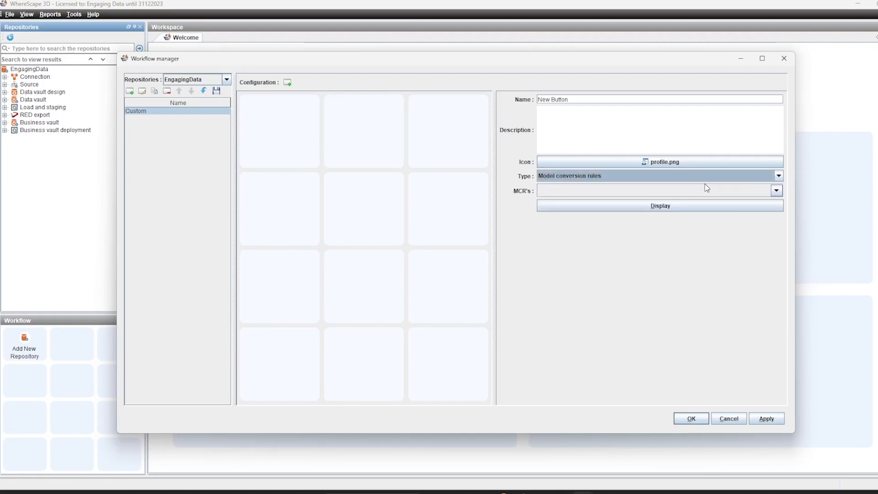
{"action": "left_click", "coordinate": [776, 191]}
{"action": "double_click", "coordinate": [470, 216]}
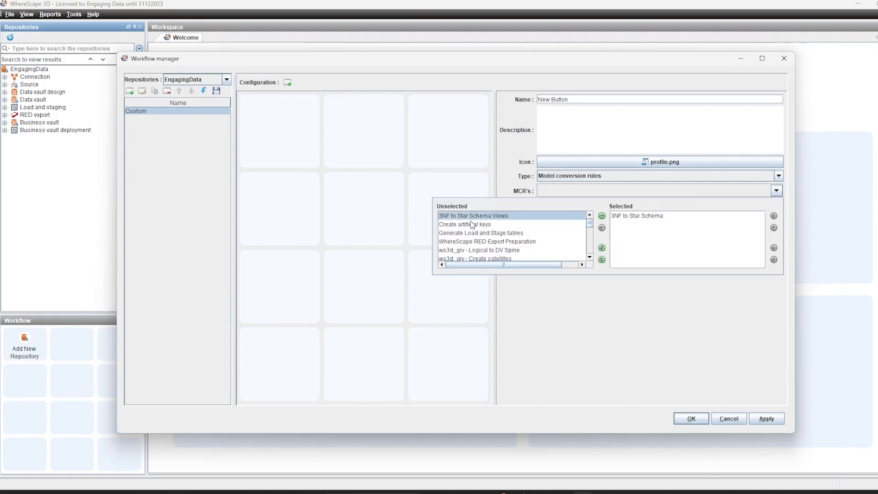
{"action": "double_click", "coordinate": [473, 216]}
{"action": "left_click", "coordinate": [668, 206]}
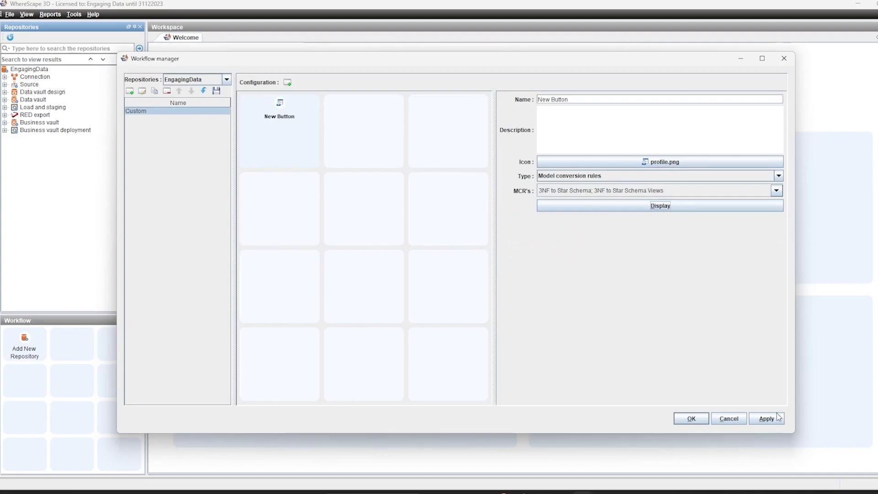
{"action": "left_click", "coordinate": [691, 418]}
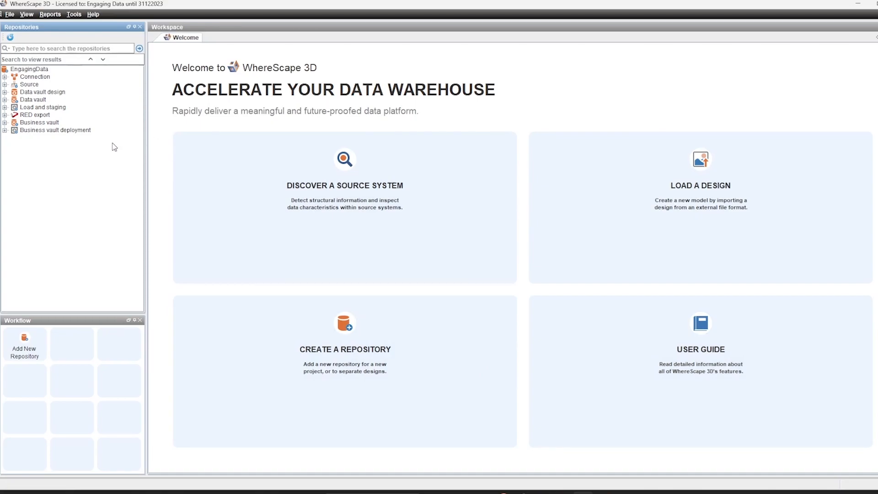
- Set the Source category's workflow to Custom in its settings, then expand Source and select a model
{"action": "left_click", "coordinate": [26, 84]}
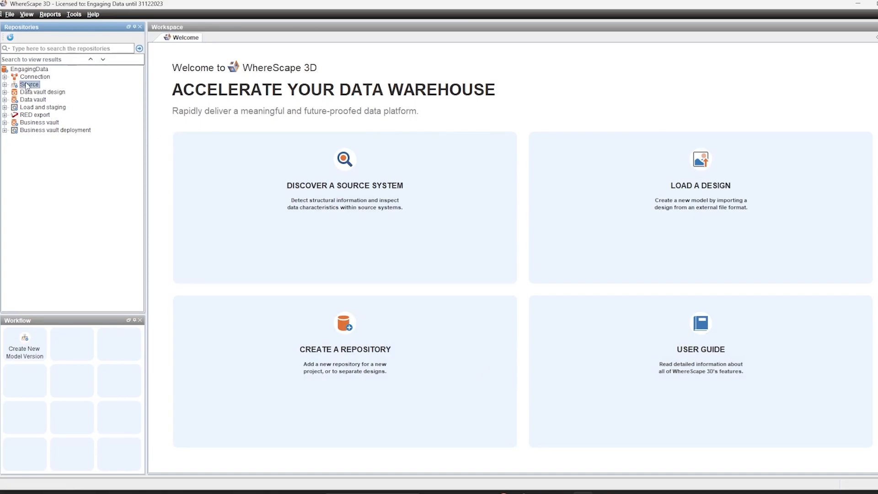
{"action": "right_click", "coordinate": [26, 84]}
{"action": "mouse_move", "coordinate": [64, 178]}
{"action": "left_click", "coordinate": [132, 233]}
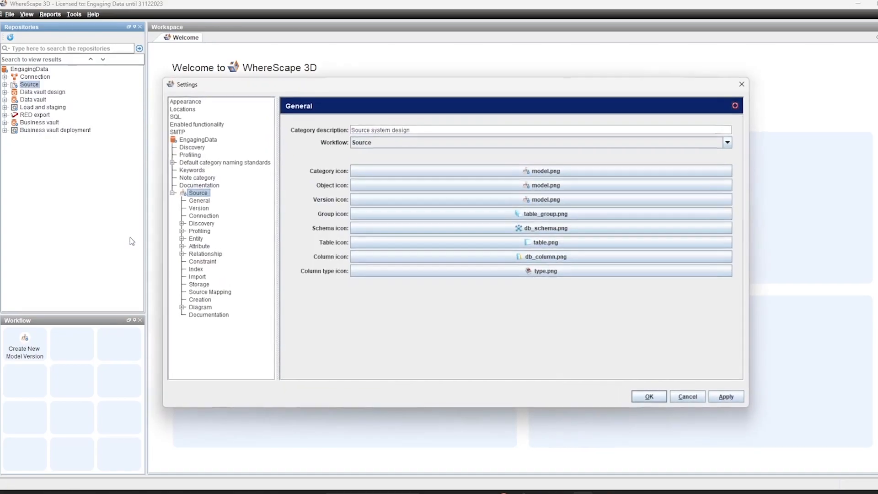
{"action": "left_click", "coordinate": [380, 143]}
{"action": "left_click", "coordinate": [386, 214]}
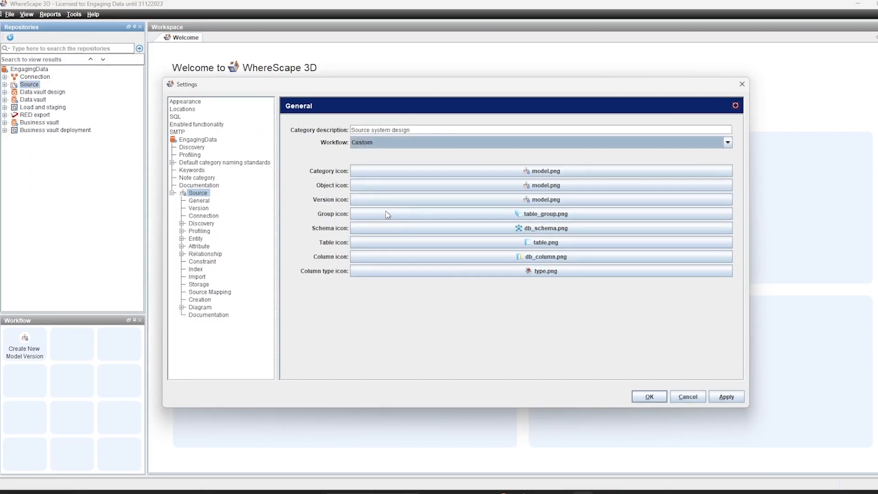
{"action": "left_click", "coordinate": [649, 397]}
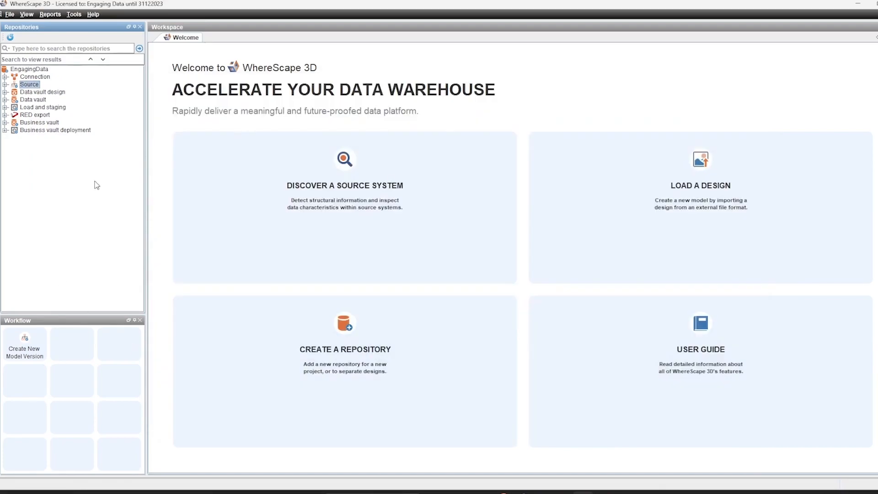
{"action": "left_click", "coordinate": [5, 84]}
{"action": "left_click", "coordinate": [37, 101]}
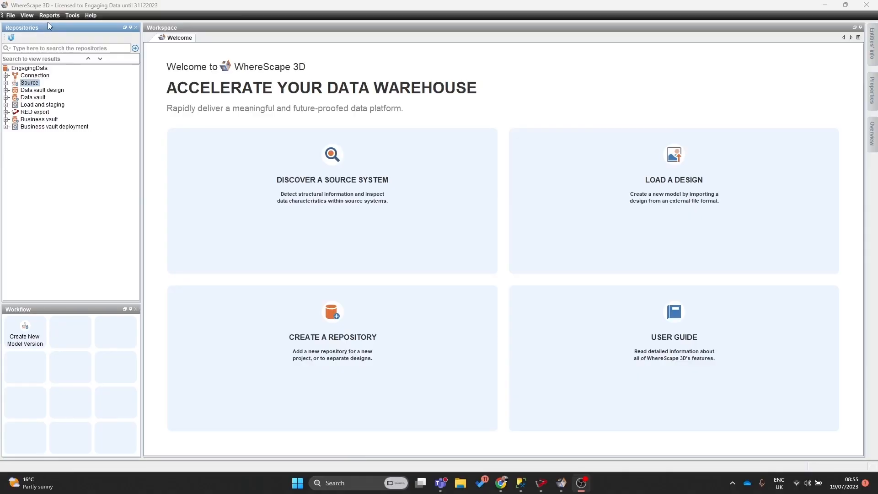
- Create a new custom report for the EngagingData repository from the template data type query
{"action": "left_click", "coordinate": [49, 15]}
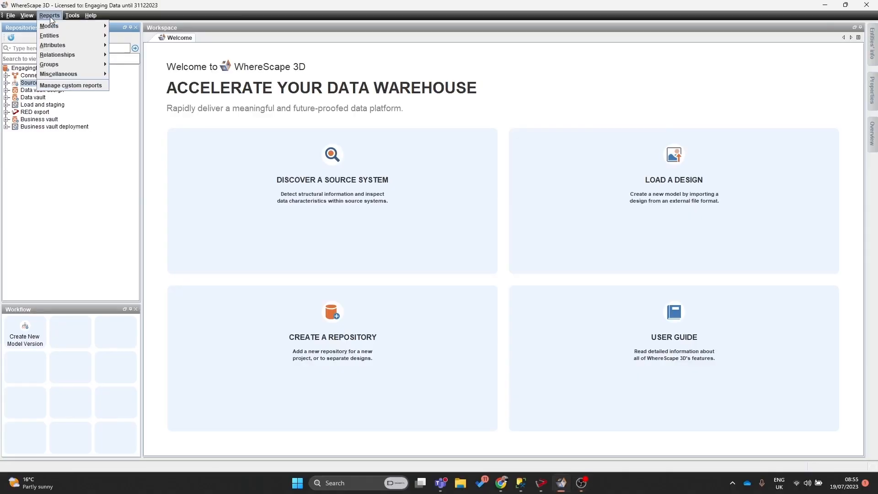
{"action": "left_click", "coordinate": [69, 86]}
{"action": "left_click", "coordinate": [186, 110]}
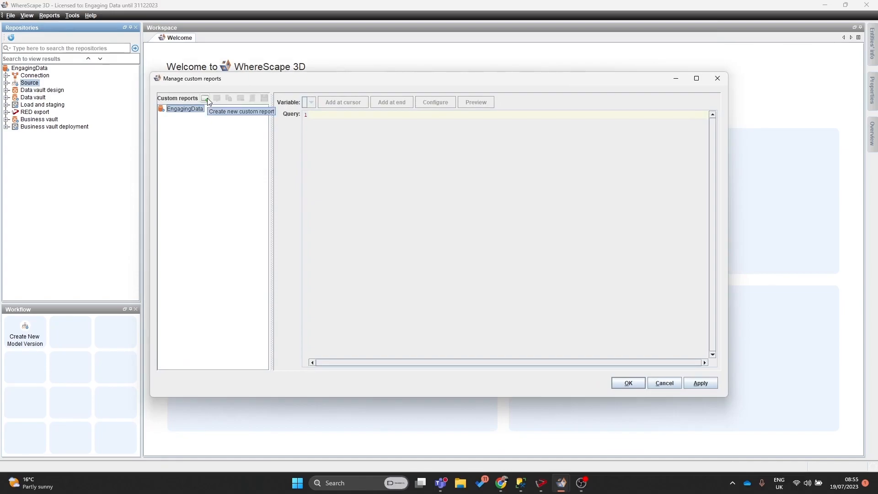
{"action": "left_click", "coordinate": [205, 98]}
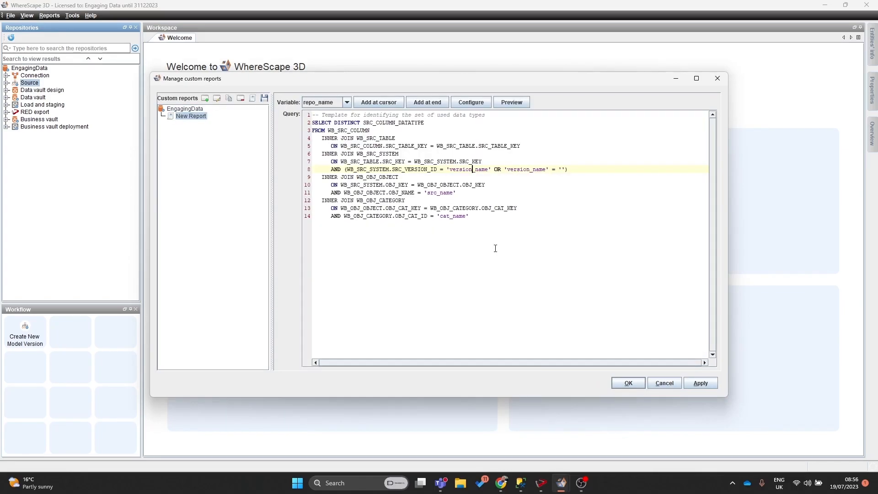
{"action": "left_click", "coordinate": [499, 247]}
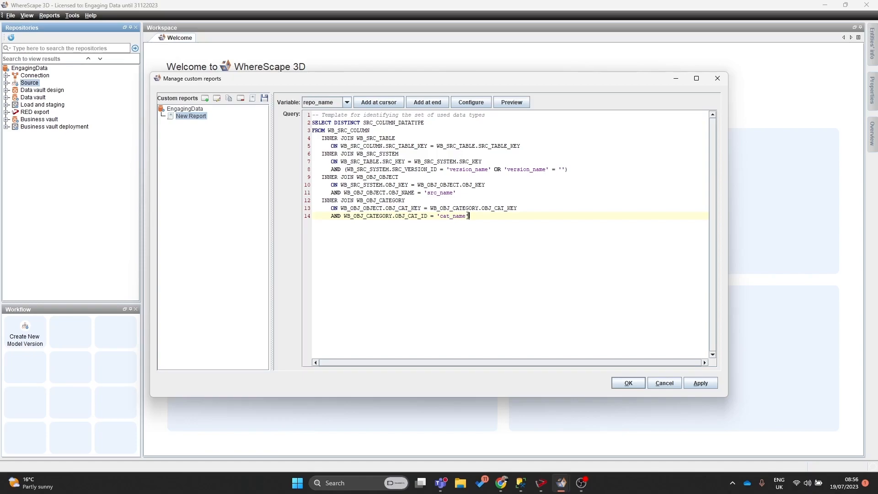
{"action": "left_click_drag", "start_coordinate": [469, 216], "coordinate": [437, 215]}
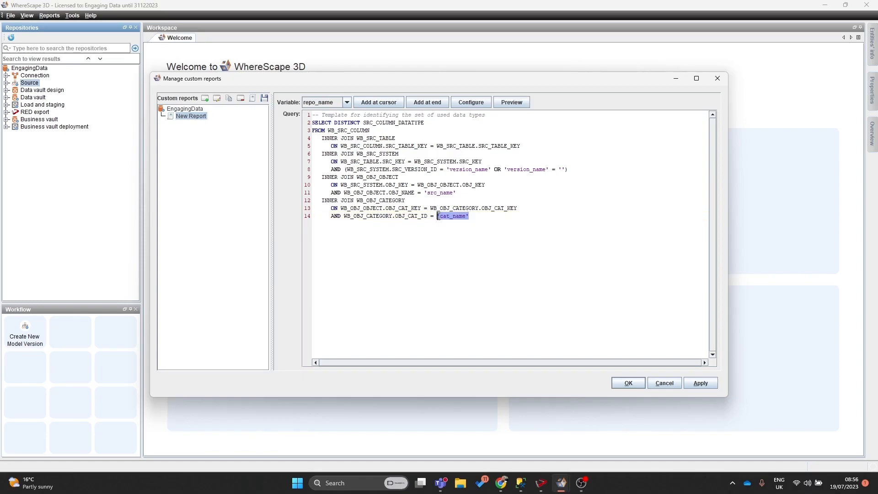
{"action": "left_click", "coordinate": [451, 216]}
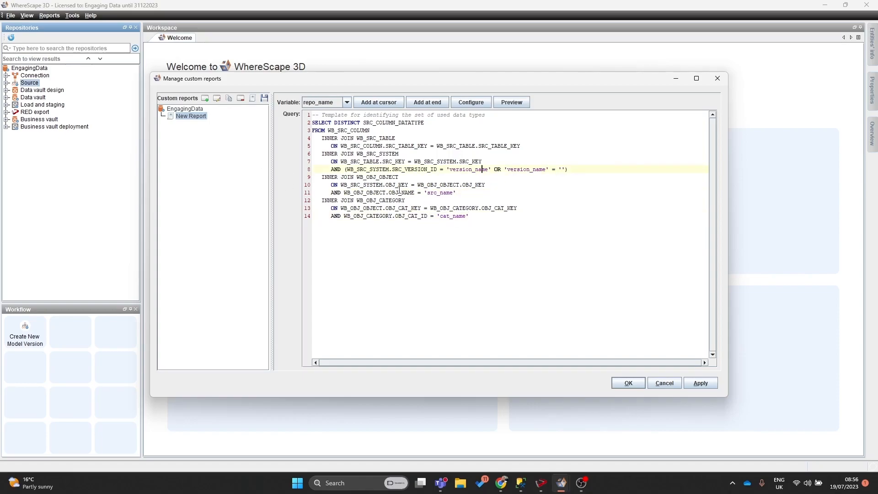
- Preview the report with the Paymo source versions 1 and 2 selected, then close the preview
{"action": "left_click", "coordinate": [513, 101]}
{"action": "left_click", "coordinate": [174, 139]}
{"action": "left_click", "coordinate": [194, 149]}
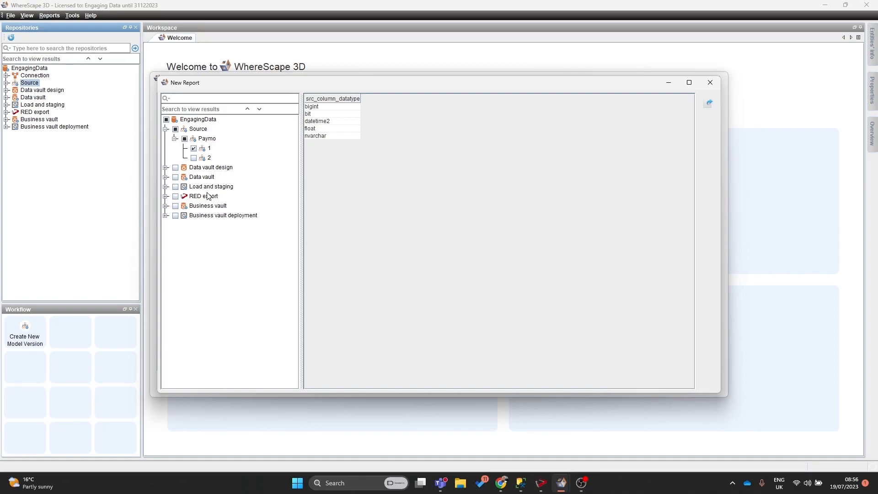
{"action": "left_click", "coordinate": [194, 158]}
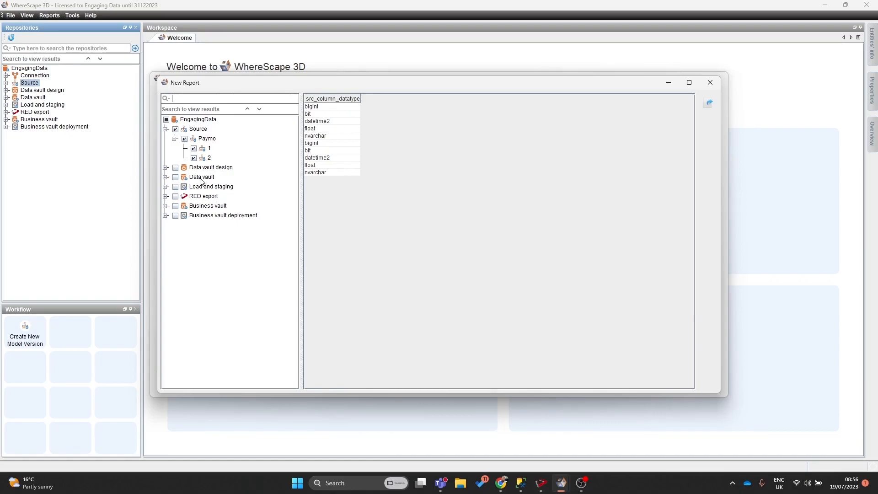
{"action": "left_click", "coordinate": [710, 83]}
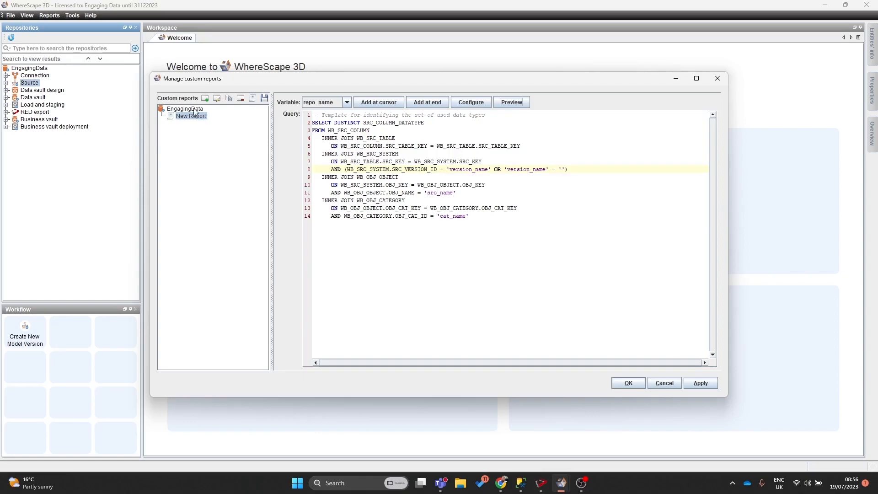
- Save the custom report and run New Report from the EngagingData reports
{"action": "left_click", "coordinate": [700, 384]}
{"action": "left_click", "coordinate": [49, 15]}
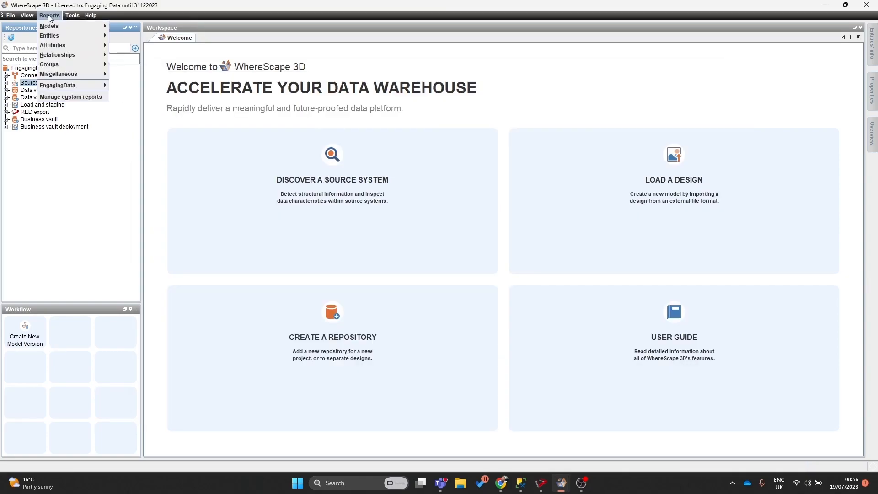
{"action": "mouse_move", "coordinate": [80, 88]}
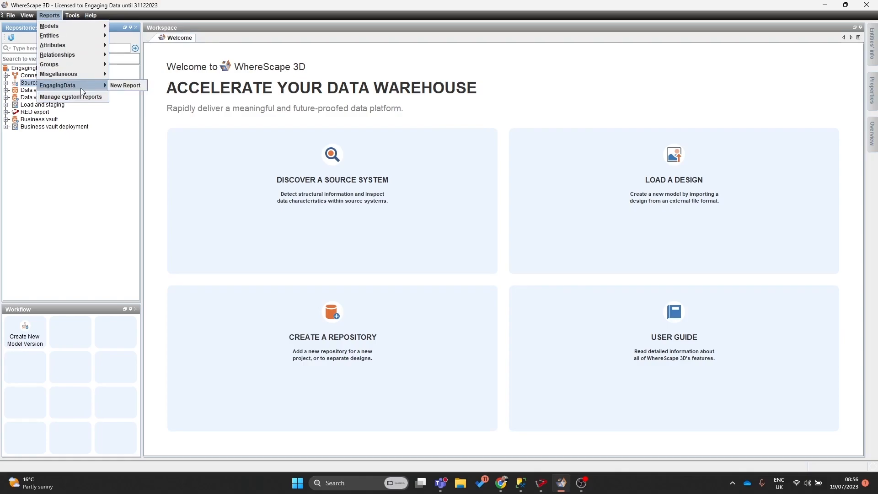
{"action": "left_click", "coordinate": [123, 86]}
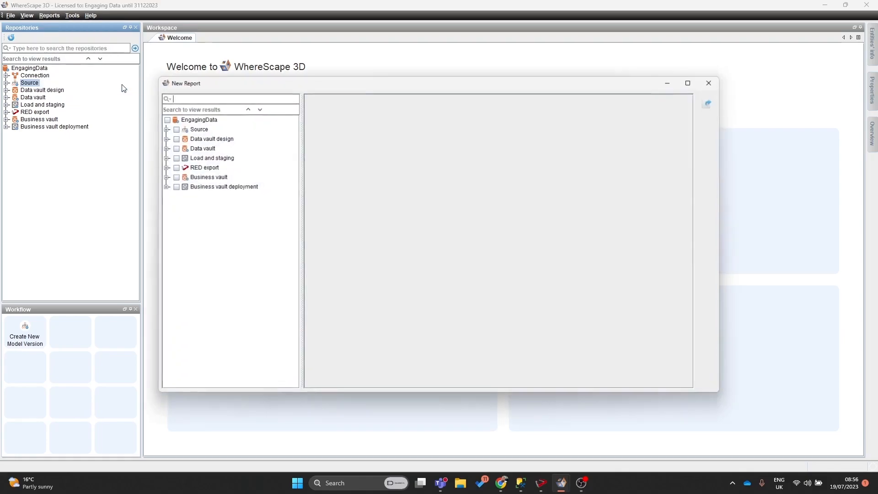
- Open the report's CSV export and cancel it
{"action": "left_click", "coordinate": [710, 104]}
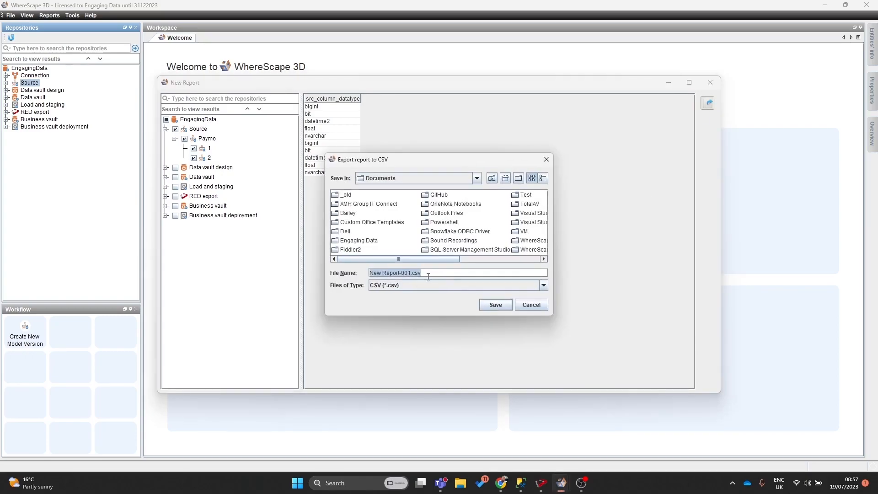
{"action": "left_click", "coordinate": [530, 305]}
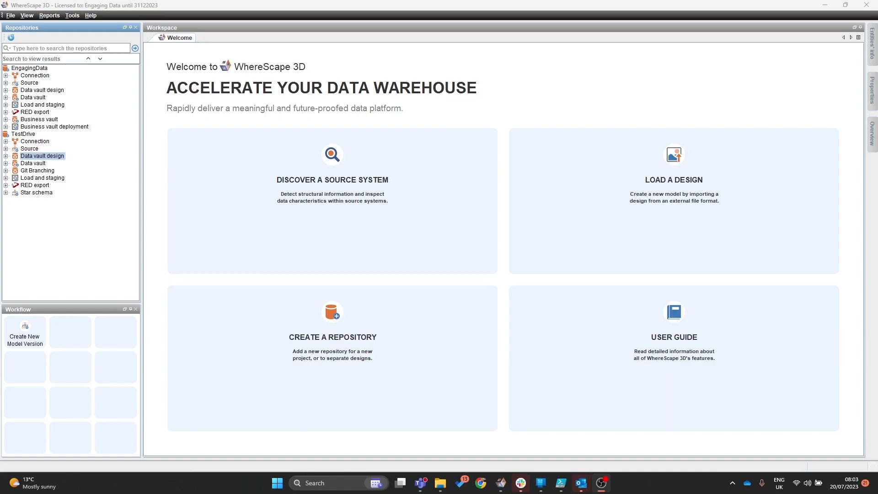
- Export the TestDrive Sales design Master_3Dto3D to a 3D XML file
{"action": "left_click", "coordinate": [6, 156]}
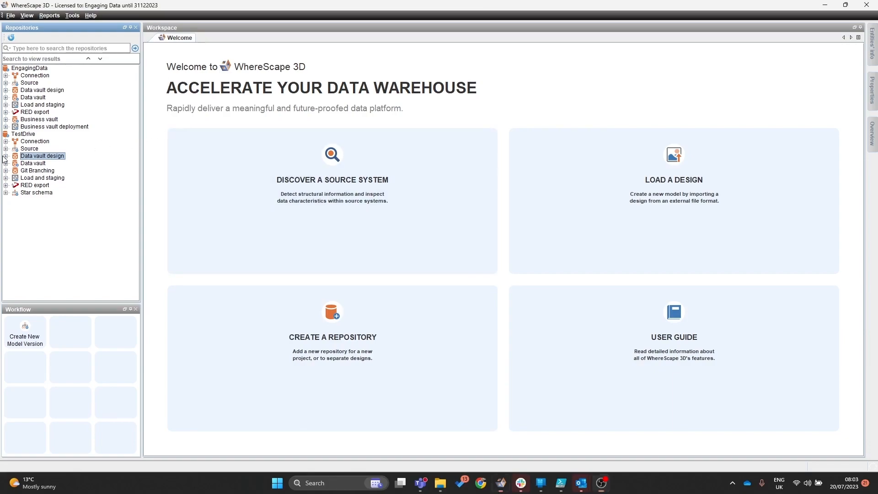
{"action": "left_click", "coordinate": [37, 163]}
{"action": "left_click", "coordinate": [51, 171]}
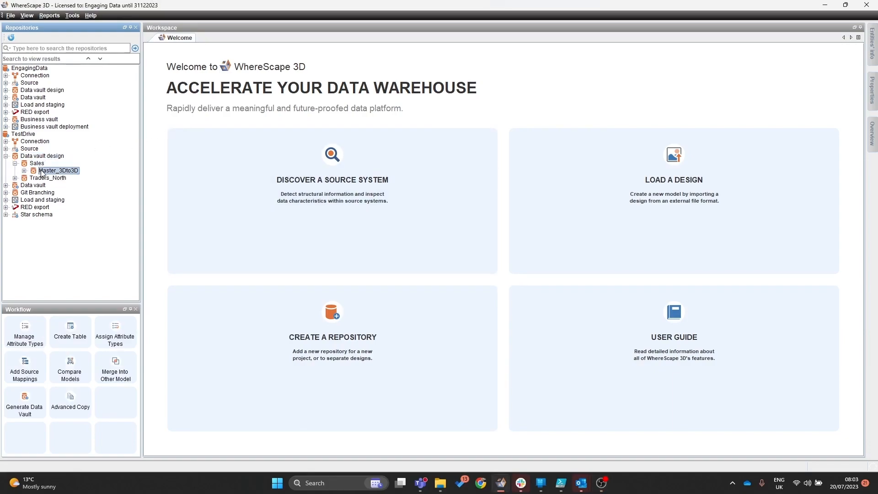
{"action": "right_click", "coordinate": [47, 173]}
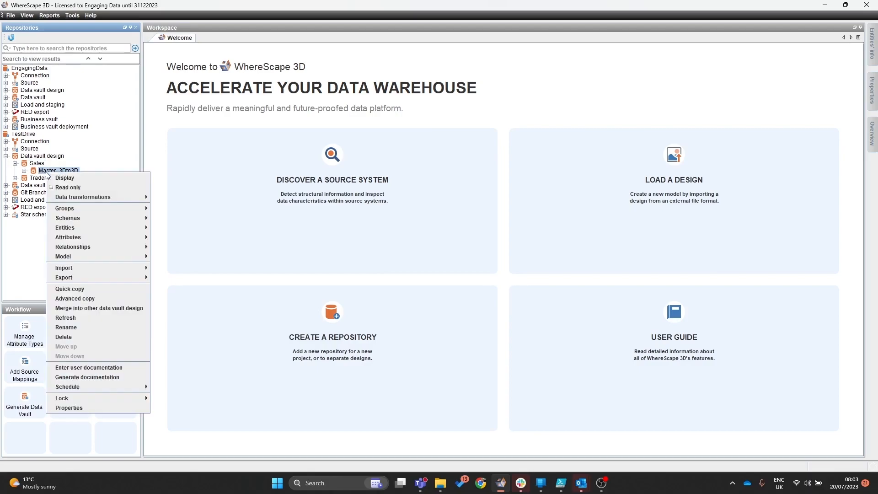
{"action": "mouse_move", "coordinate": [144, 278]}
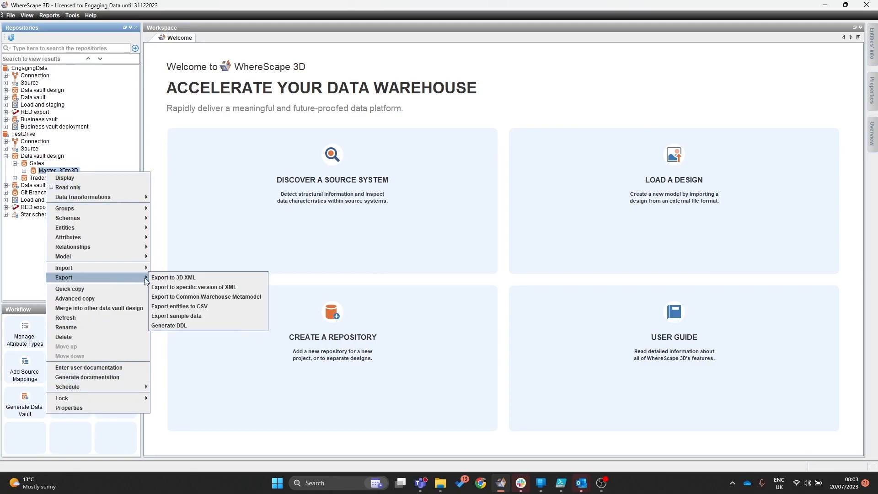
{"action": "left_click", "coordinate": [174, 278]}
{"action": "type", "text": "sal"}
{"action": "key", "text": "Return"}
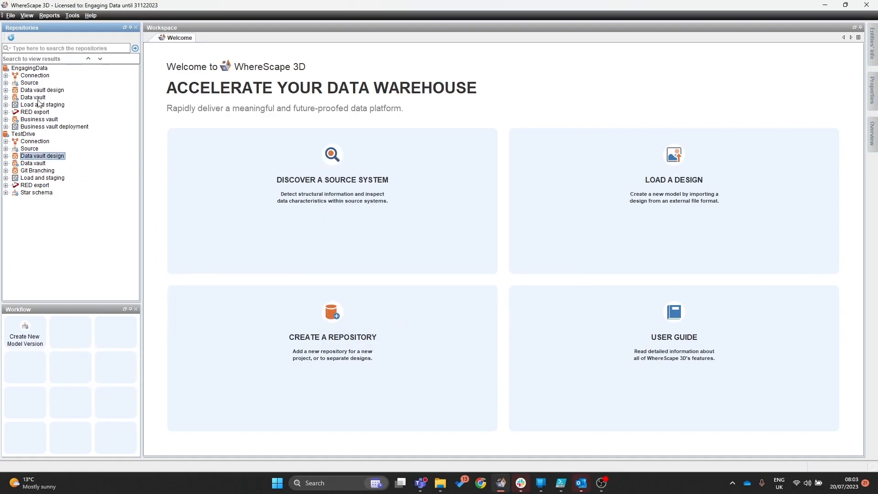
- Add a new data vault design named Sales, version 123, to the EngagingData repository
{"action": "left_click", "coordinate": [6, 90]}
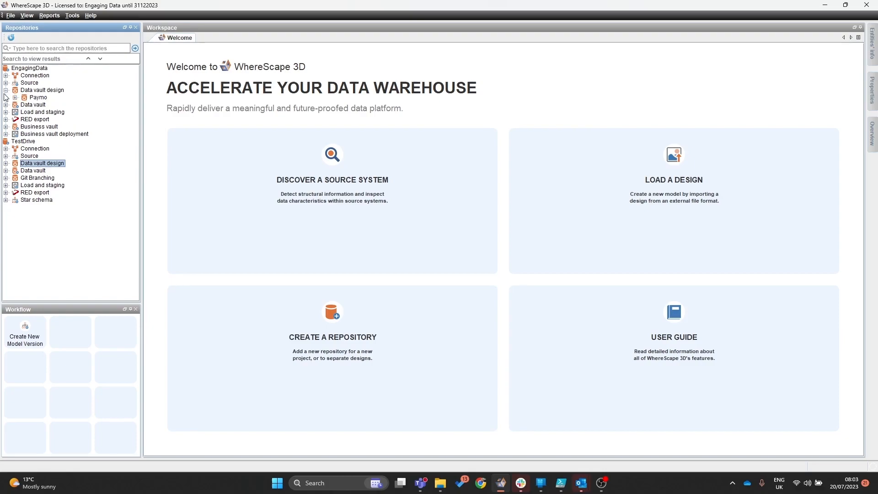
{"action": "right_click", "coordinate": [46, 93]}
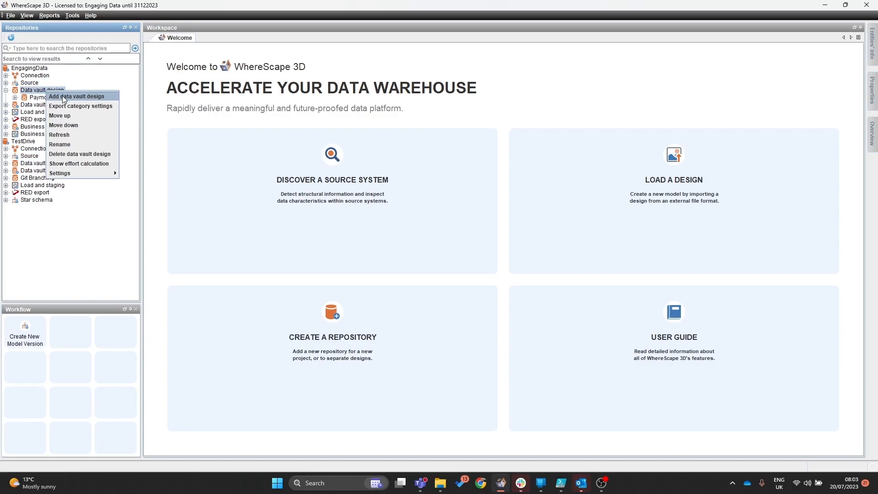
{"action": "left_click", "coordinate": [76, 97]}
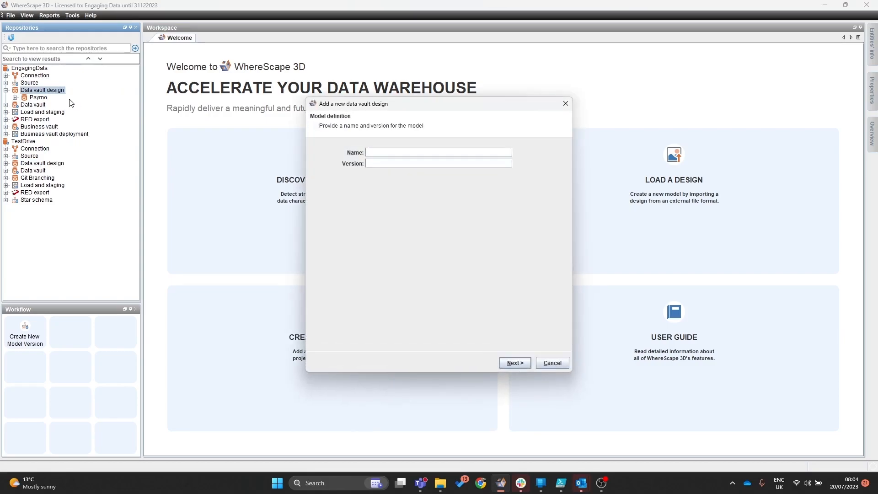
{"action": "type", "text": "Sal"}
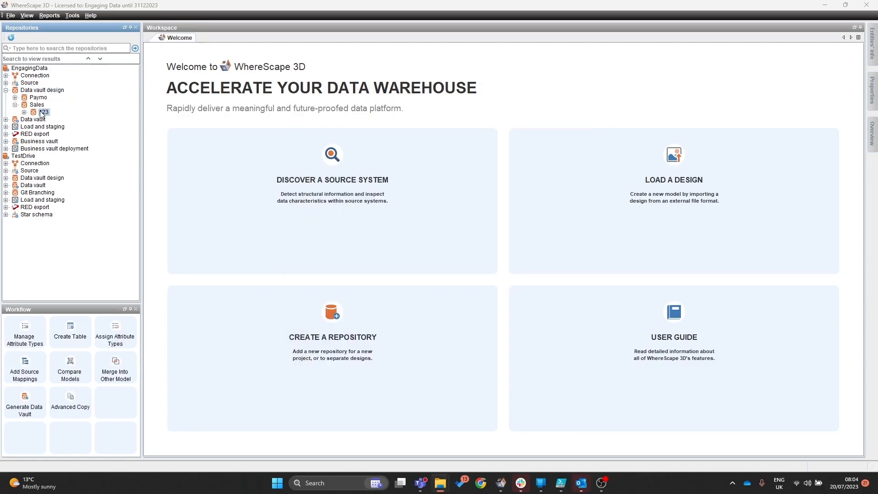
- Import sales123.xml from external format into the Sales 123 version, agreeing to add the missing attribute types
{"action": "right_click", "coordinate": [40, 113]}
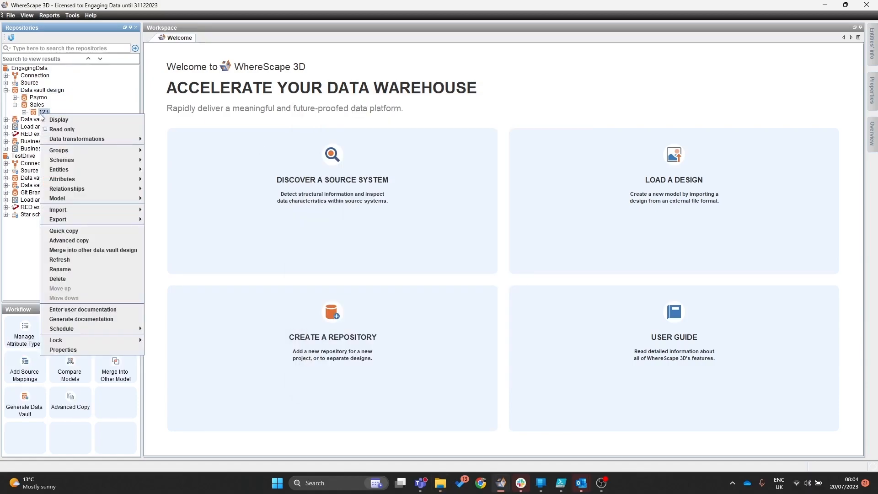
{"action": "mouse_move", "coordinate": [99, 211]}
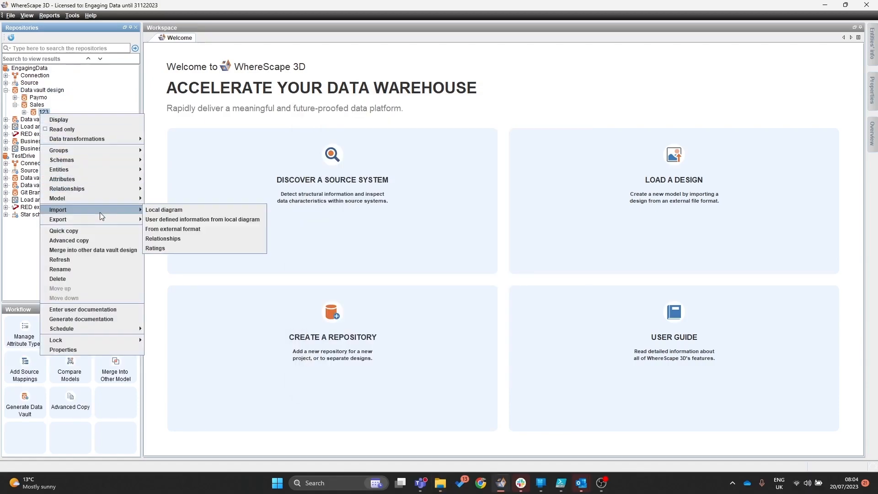
{"action": "left_click", "coordinate": [199, 231]}
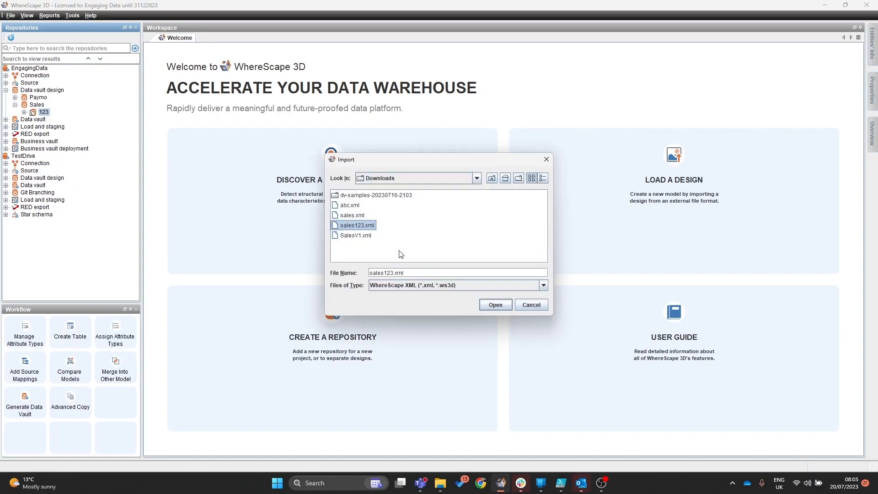
{"action": "left_click", "coordinate": [503, 305]}
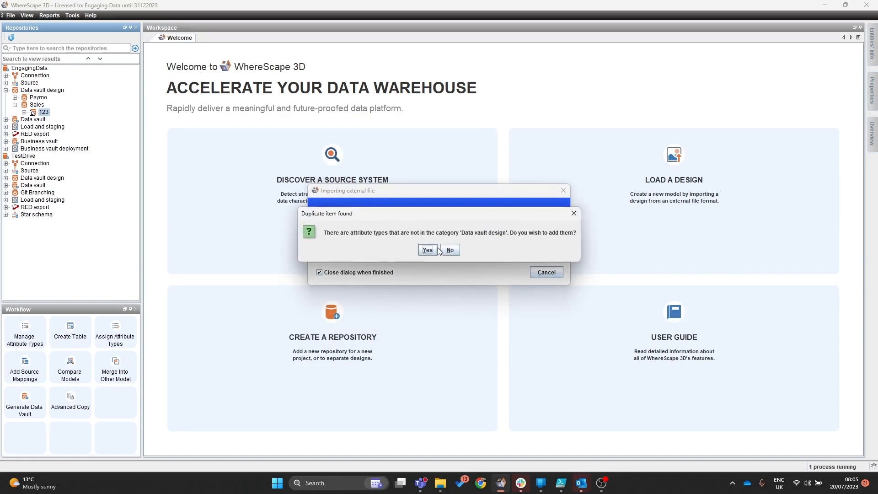
{"action": "left_click", "coordinate": [428, 250]}
- Display the imported Sales 123 diagram and the original TestDrive Master_3Dto3D design to compare them
{"action": "right_click", "coordinate": [43, 112]}
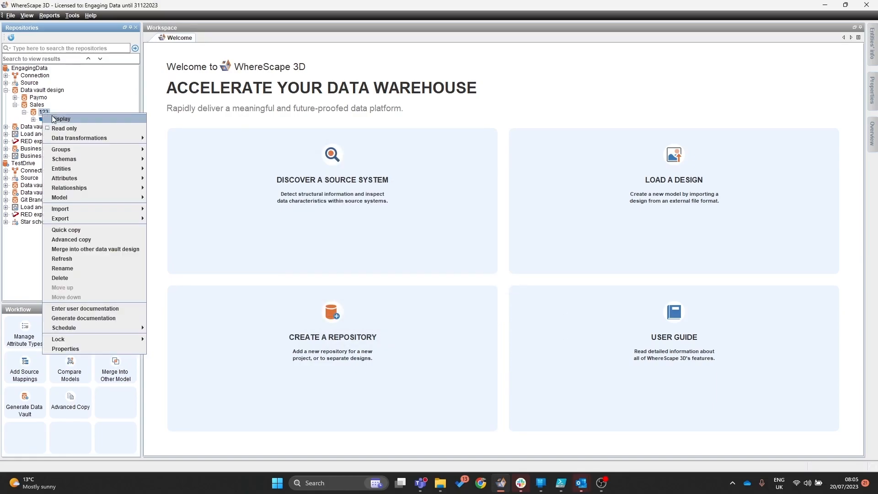
{"action": "left_click", "coordinate": [53, 119]}
{"action": "scroll", "coordinate": [498, 288], "scroll_direction": "down", "scroll_amount": 3}
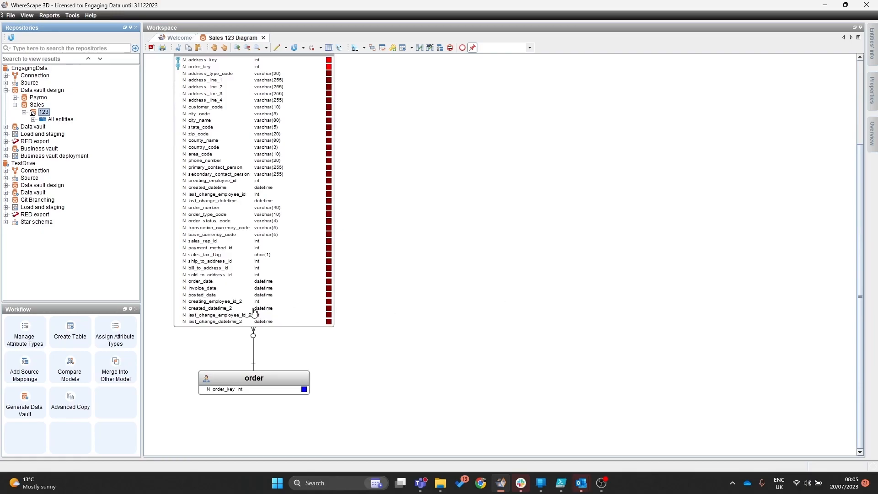
{"action": "scroll", "coordinate": [451, 186], "scroll_direction": "up", "scroll_amount": 3}
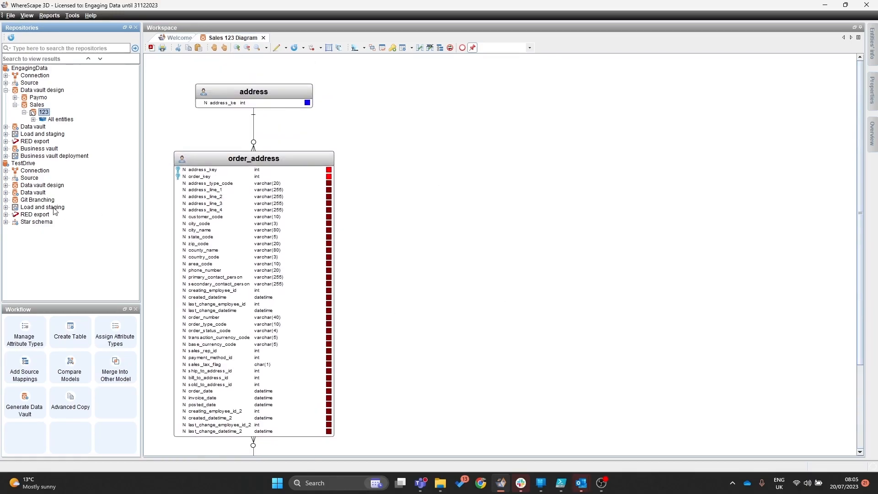
{"action": "left_click", "coordinate": [6, 185]}
{"action": "right_click", "coordinate": [41, 199]}
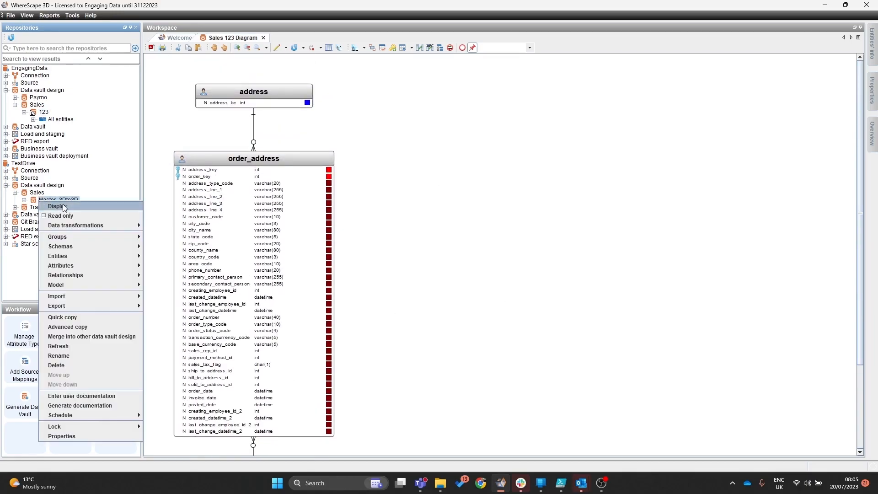
{"action": "left_click", "coordinate": [64, 207]}
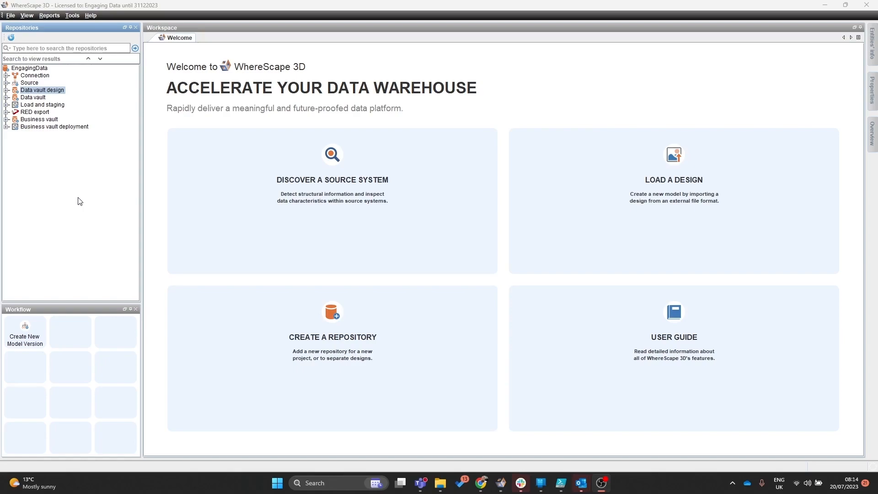
- Open the Data vault design category's advanced settings and change the category icon to connection_db.png
{"action": "right_click", "coordinate": [23, 91]}
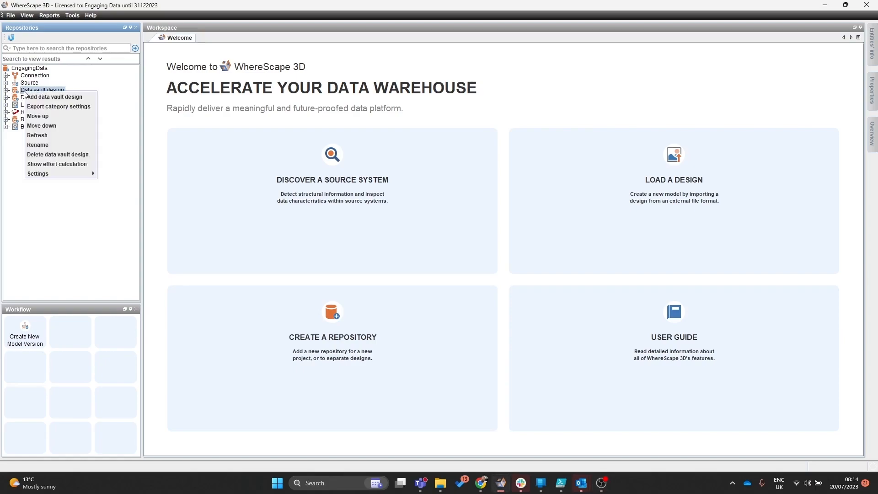
{"action": "mouse_move", "coordinate": [69, 173]}
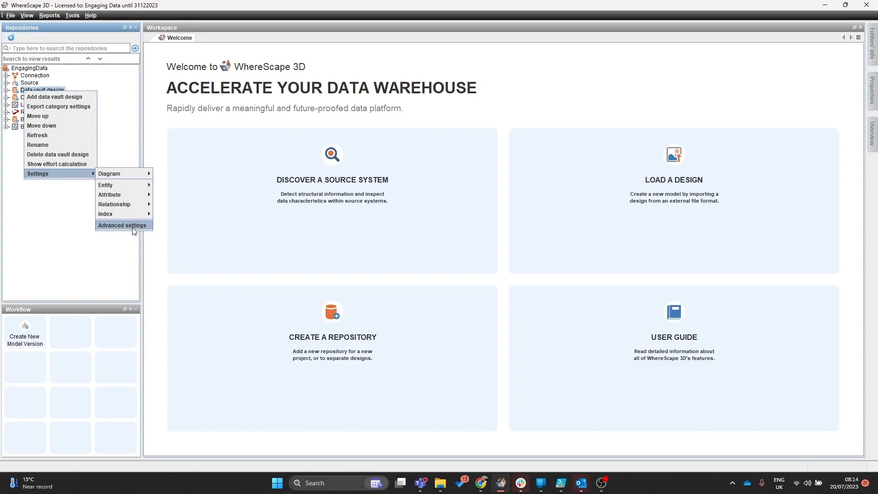
{"action": "left_click", "coordinate": [133, 230]}
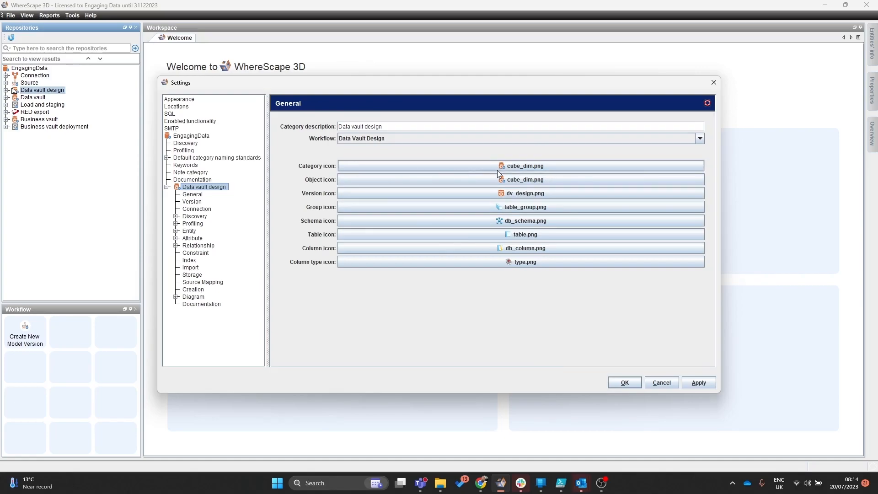
{"action": "left_click", "coordinate": [400, 162]}
{"action": "left_click", "coordinate": [402, 192]}
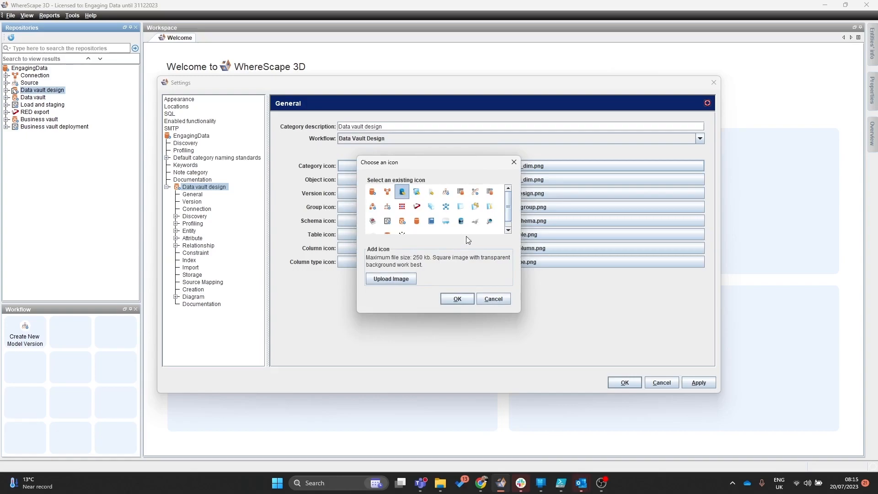
{"action": "left_click", "coordinate": [458, 299]}
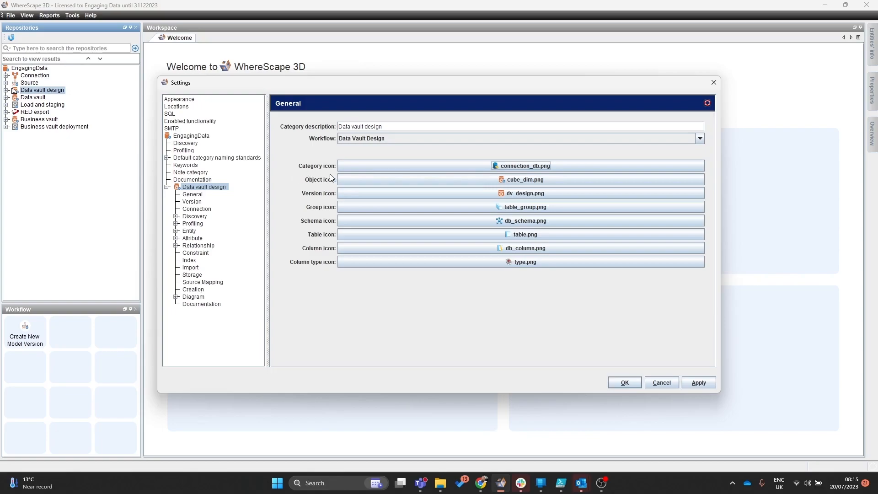
- Change the object icon to hub1.png and apply the category settings
{"action": "left_click", "coordinate": [552, 181]}
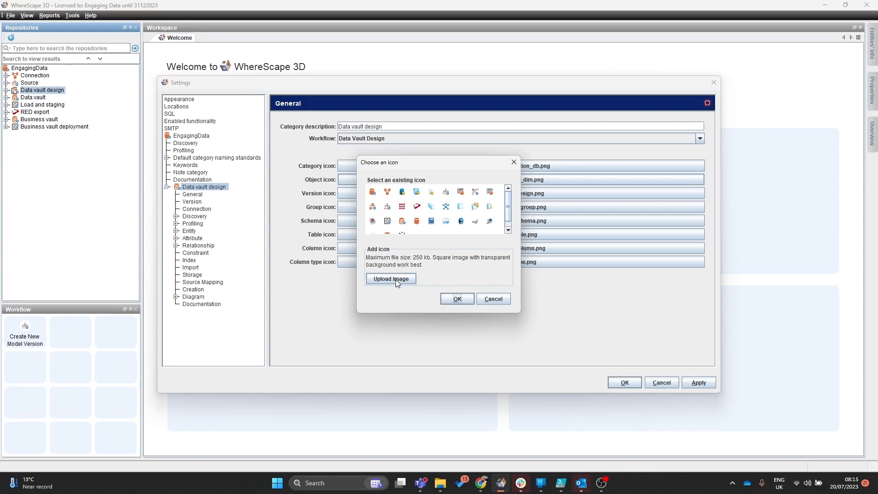
{"action": "left_click", "coordinate": [457, 299]}
{"action": "left_click", "coordinate": [700, 383]}
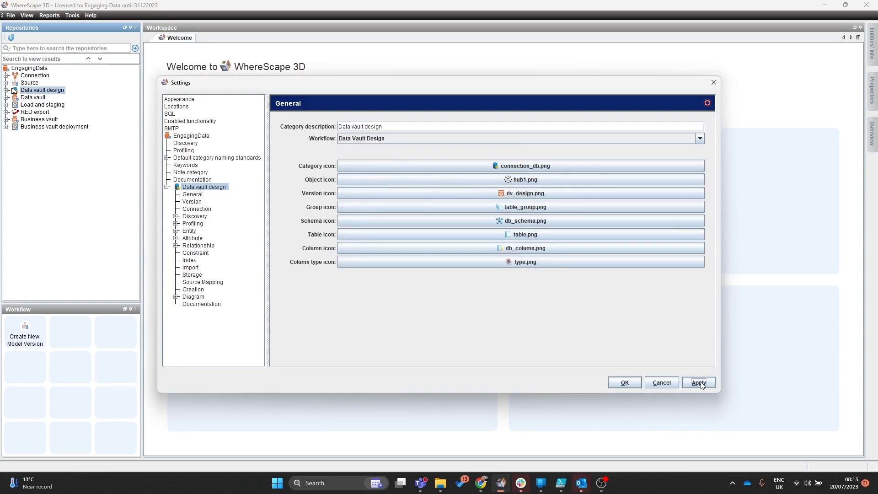
{"action": "left_click", "coordinate": [624, 383]}
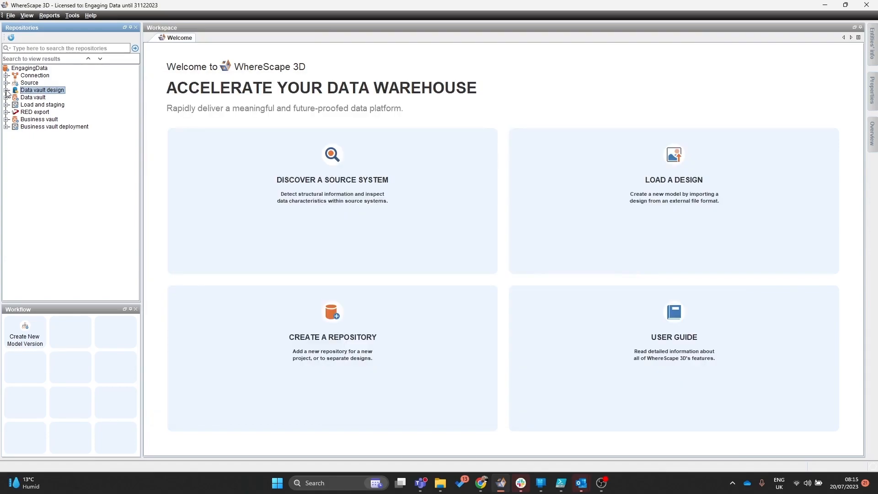
- Expand the data vault design tree to check the new category and object icons
{"action": "left_click", "coordinate": [6, 90]}
{"action": "left_click", "coordinate": [16, 127]}
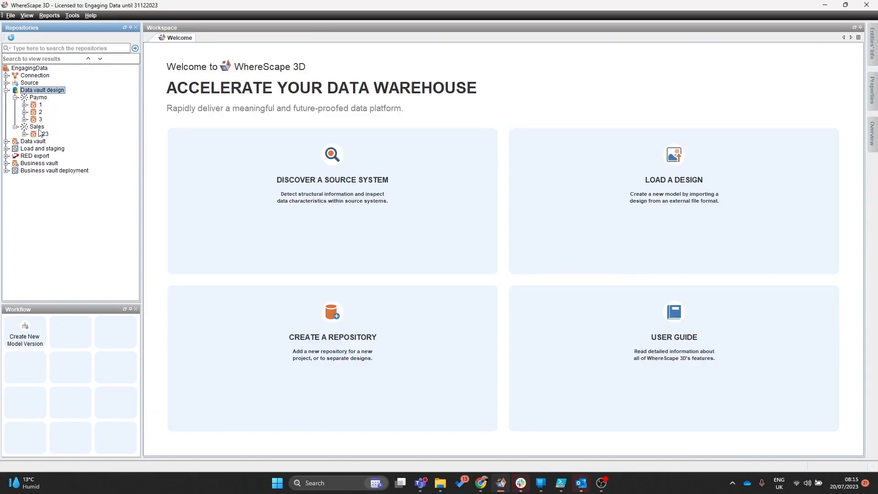
{"action": "left_click", "coordinate": [37, 127]}
{"action": "left_click", "coordinate": [37, 98]}
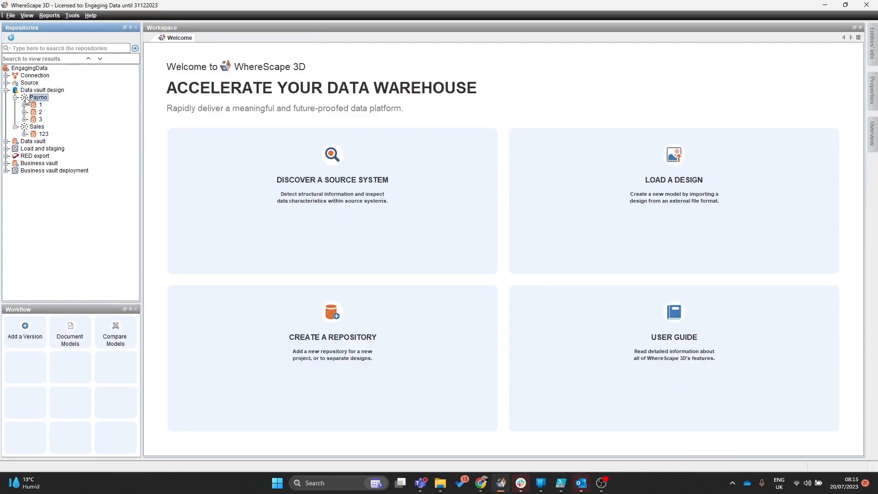
{"action": "left_click", "coordinate": [46, 90]}
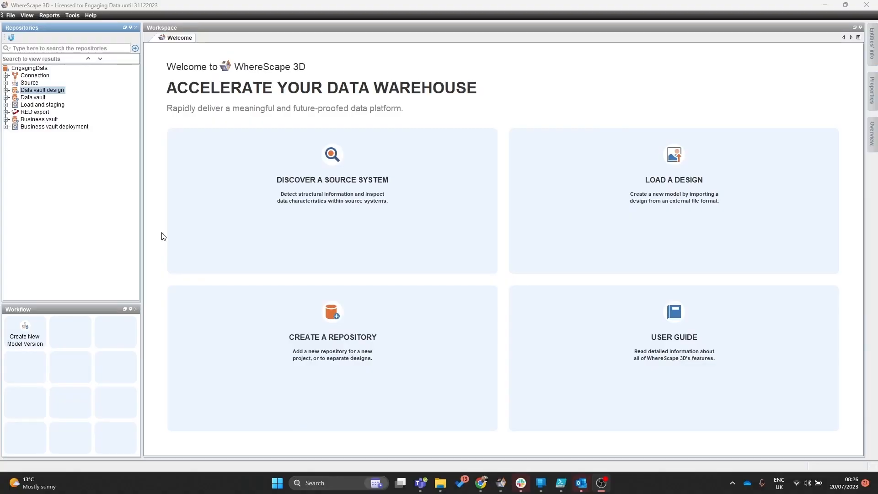
- In the Data vault category's import settings, add NVARCHAR MAX to the automatically applied model conversions and apply
{"action": "right_click", "coordinate": [26, 98]}
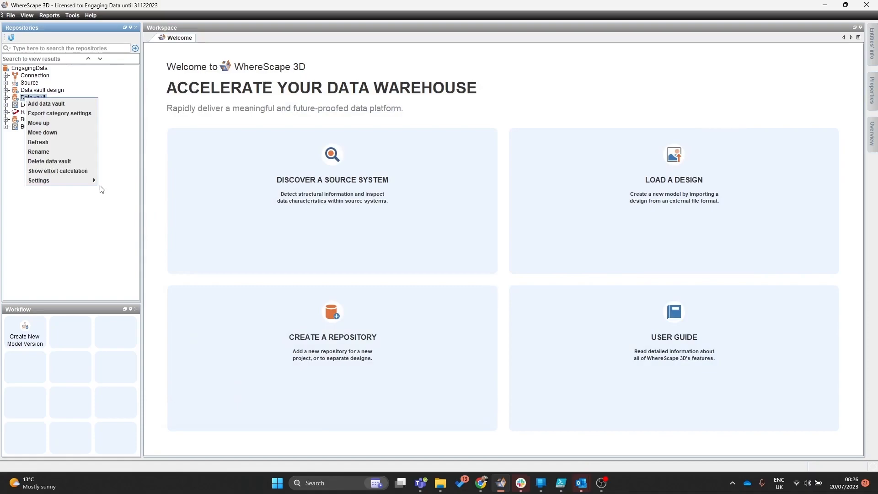
{"action": "mouse_move", "coordinate": [87, 181]}
{"action": "mouse_move", "coordinate": [125, 178]}
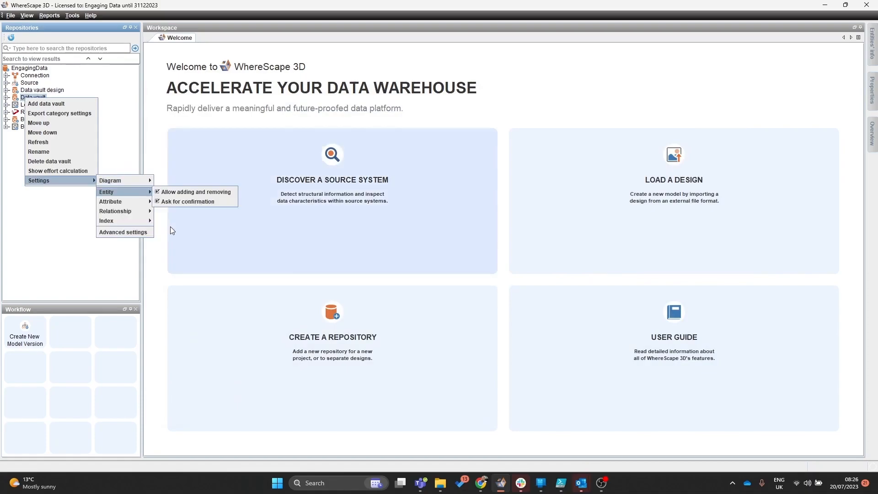
{"action": "left_click", "coordinate": [130, 231]}
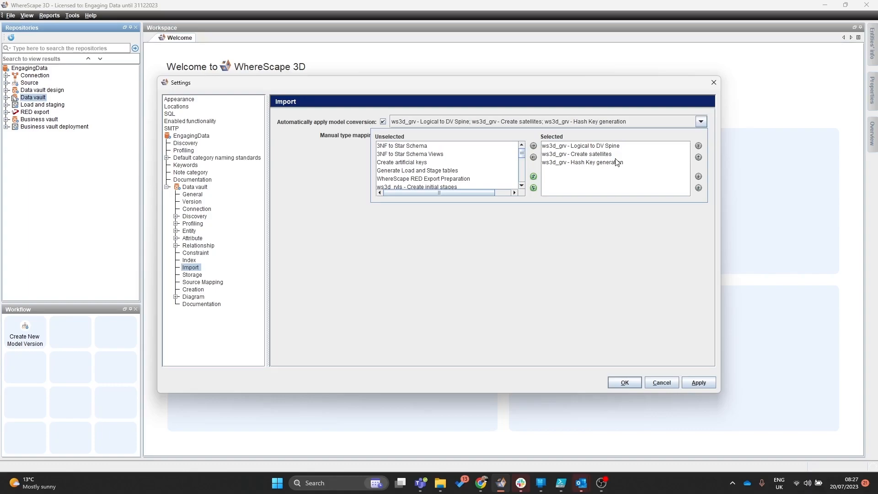
{"action": "scroll", "coordinate": [515, 183], "scroll_direction": "down", "scroll_amount": 5}
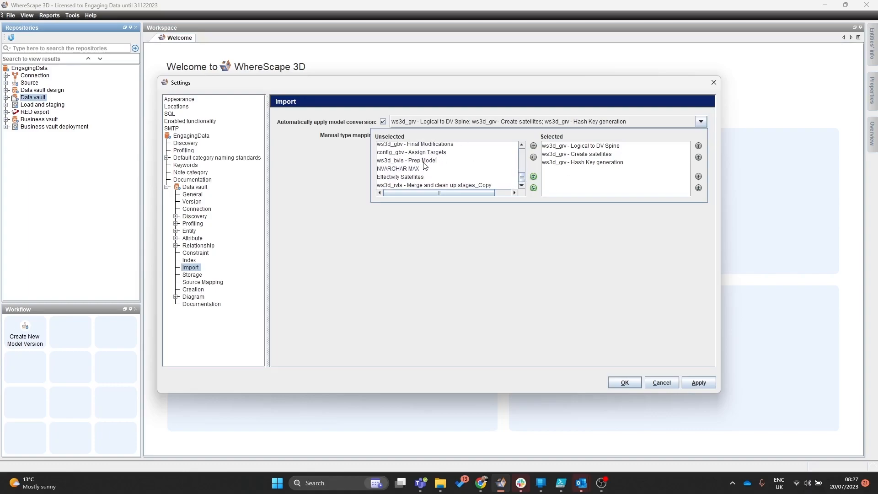
{"action": "left_click", "coordinate": [399, 169]}
{"action": "left_click", "coordinate": [533, 146]}
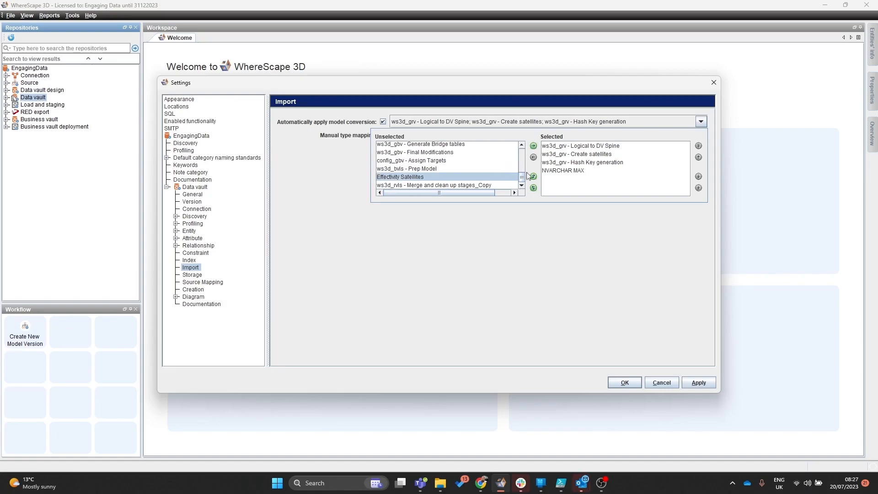
{"action": "left_click", "coordinate": [578, 170]}
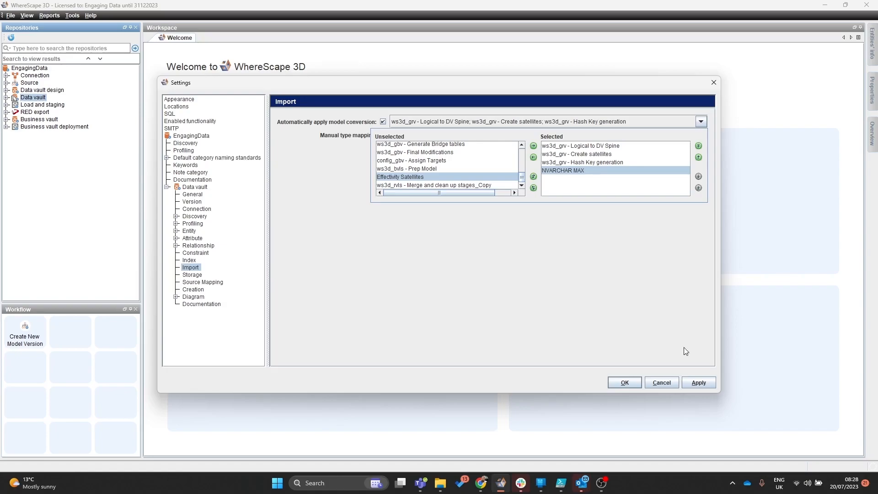
{"action": "left_click", "coordinate": [698, 382]}
{"action": "left_click", "coordinate": [626, 384]}
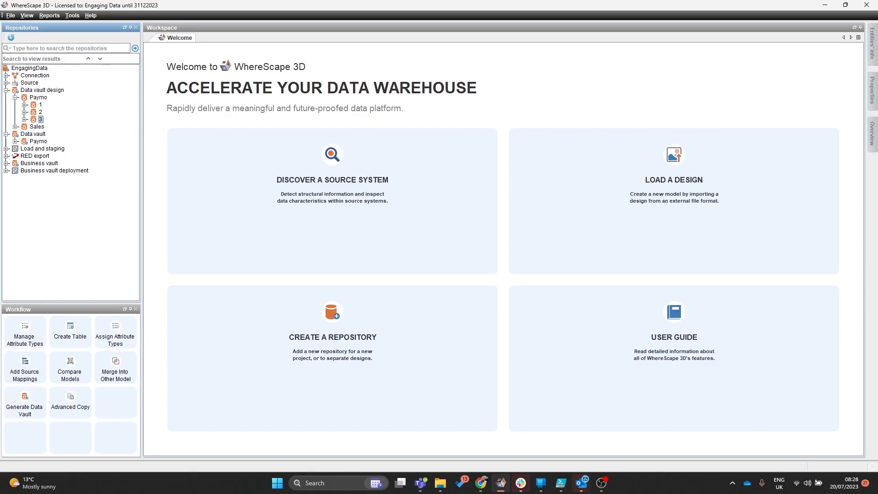
- Generate a data vault from Paymo version 3 using the selected model conversions, including NVARCHAR MAX
{"action": "left_click", "coordinate": [25, 402]}
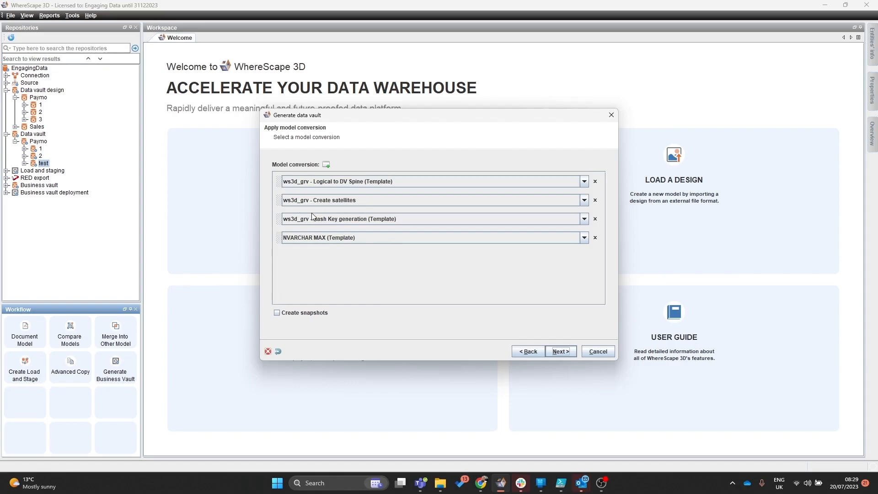
{"action": "left_click", "coordinate": [560, 352]}
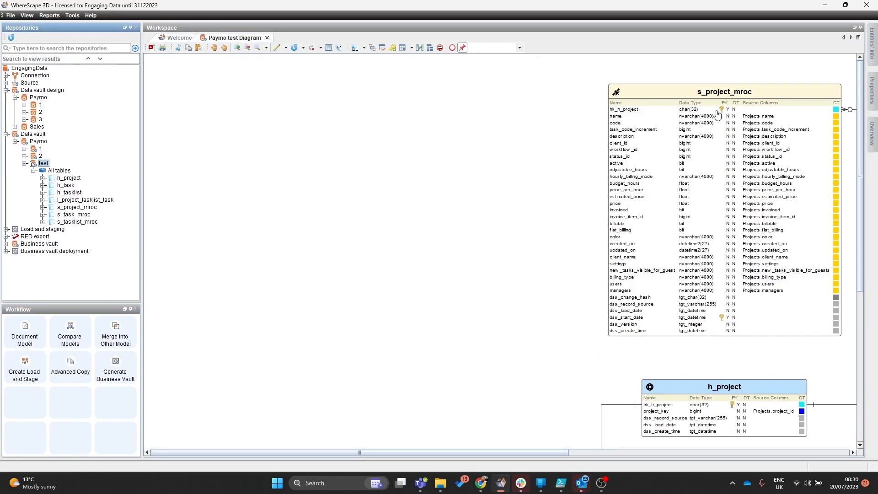
{"action": "left_click", "coordinate": [666, 125]}
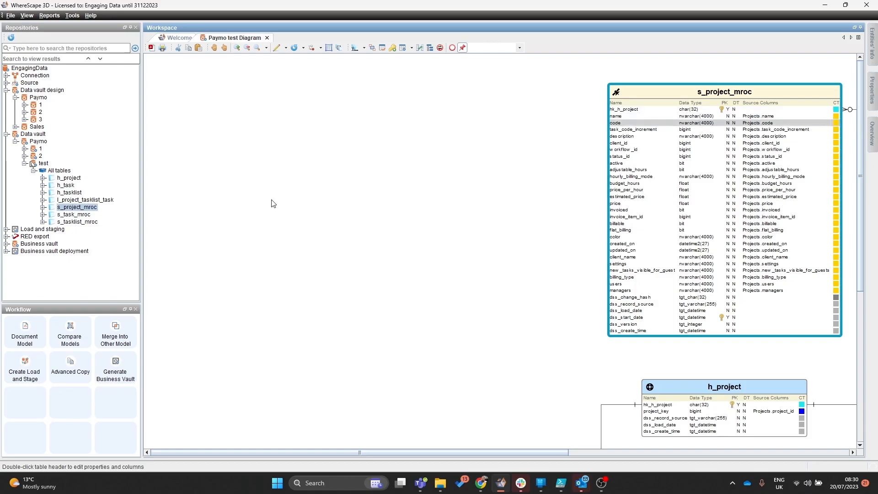
- Display the Paymo version 3 design to compare it with the generated data vault
{"action": "left_click", "coordinate": [25, 119]}
{"action": "right_click", "coordinate": [41, 119]}
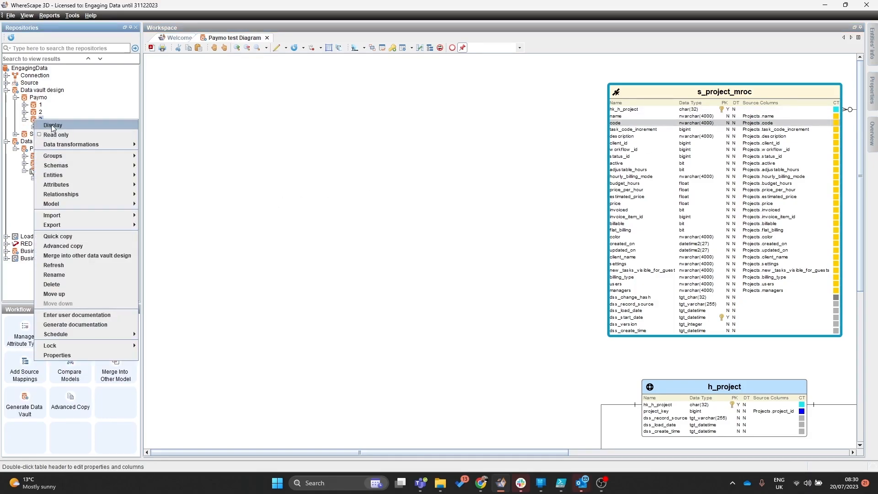
{"action": "left_click", "coordinate": [50, 125]}
{"action": "left_click", "coordinate": [199, 115]}
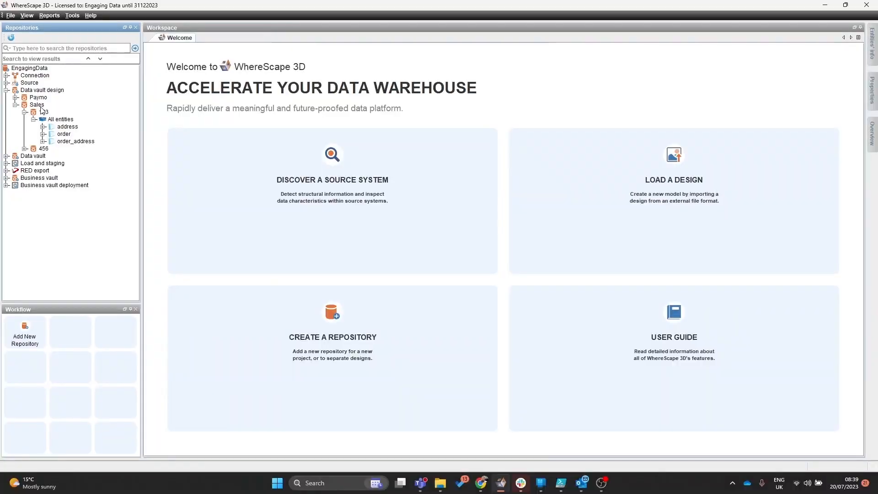
- Display the Sales 123 data vault design diagram and apply the orthogonal layout, discarding the current positioning
{"action": "right_click", "coordinate": [44, 114]}
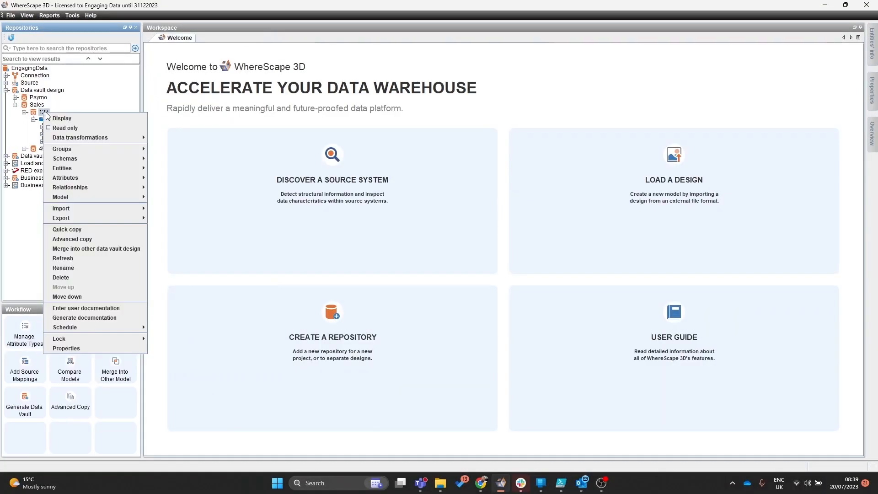
{"action": "left_click", "coordinate": [68, 119]}
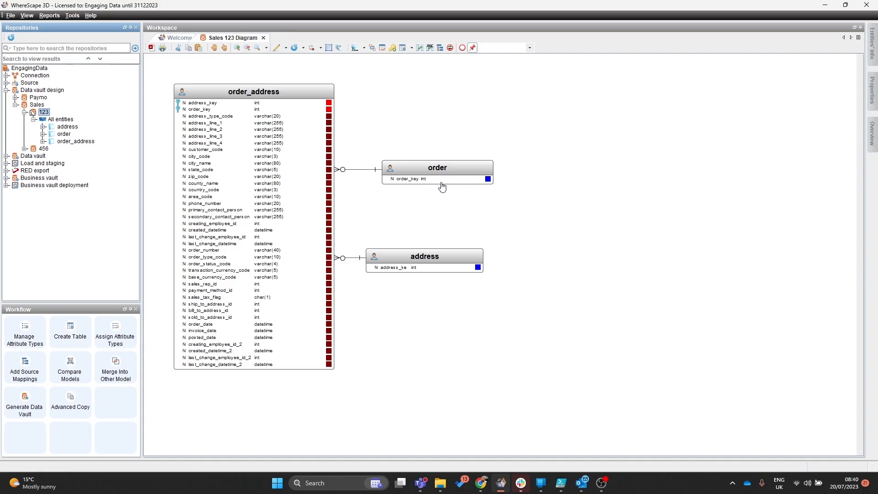
{"action": "left_click", "coordinate": [286, 48]}
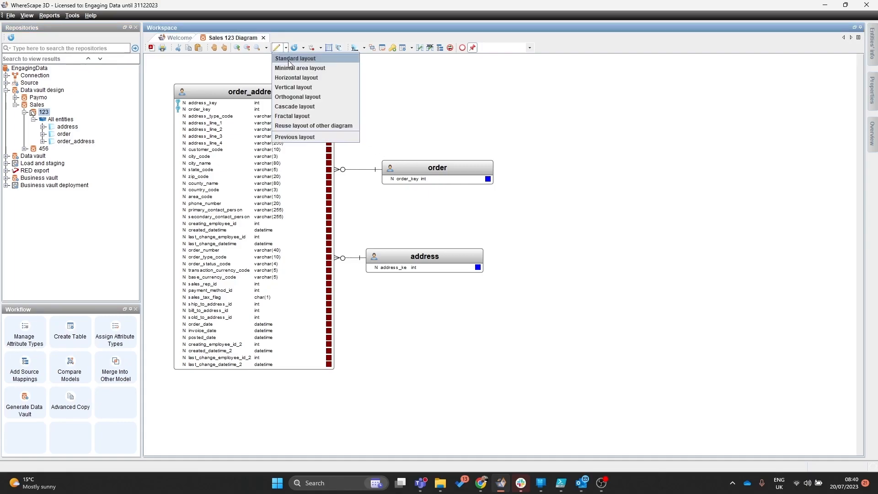
{"action": "left_click", "coordinate": [328, 96]}
{"action": "left_click", "coordinate": [425, 276]}
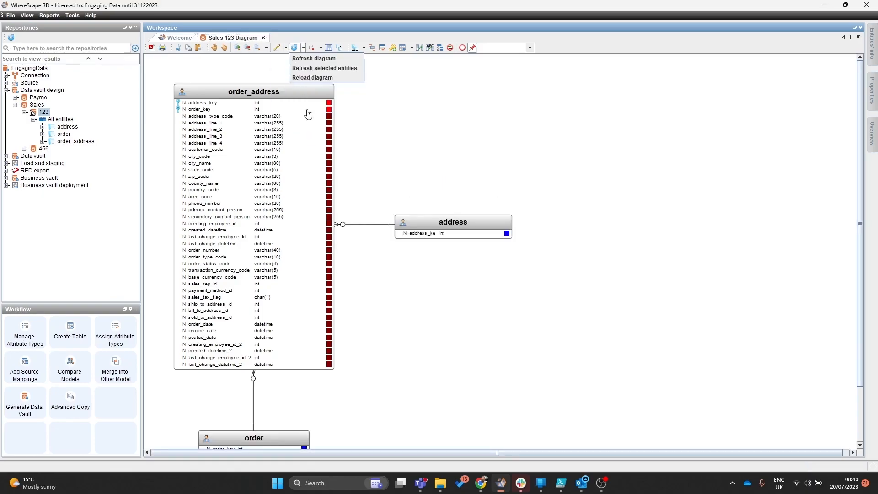
- Apply the cascade layout to the diagram and reposition the address and order entities by hand
{"action": "left_click", "coordinate": [286, 48]}
{"action": "left_click", "coordinate": [287, 111]}
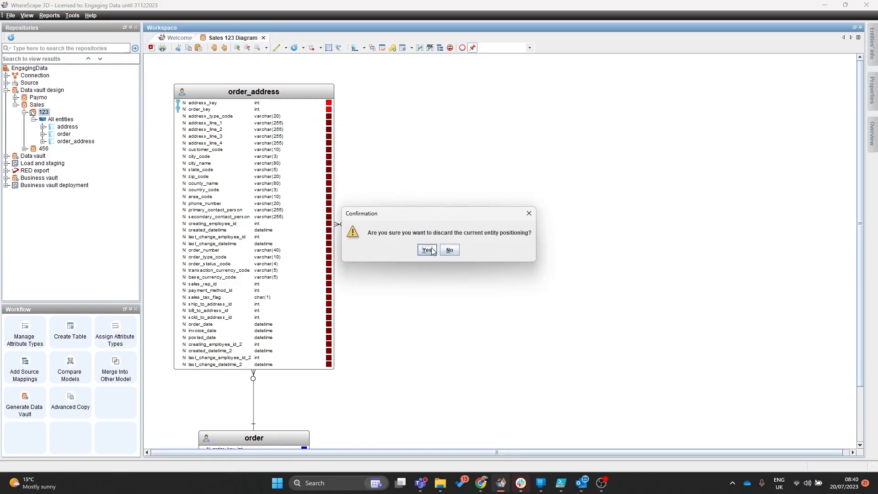
{"action": "left_click", "coordinate": [425, 276]}
{"action": "left_click_drag", "start_coordinate": [597, 224], "coordinate": [599, 385]}
{"action": "left_click_drag", "start_coordinate": [228, 229], "coordinate": [226, 408]}
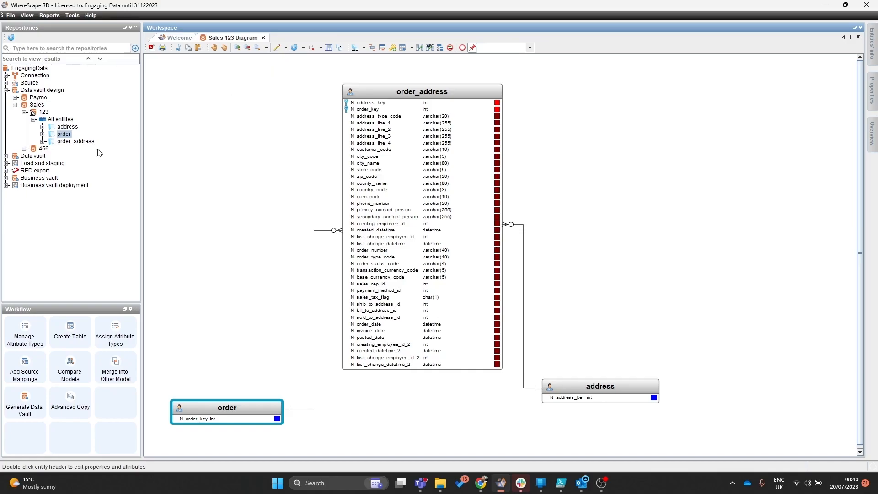
- Reuse the layout of the Sales 456 diagram for the Sales 123 diagram
{"action": "left_click", "coordinate": [40, 150]}
{"action": "right_click", "coordinate": [35, 150]}
{"action": "left_click", "coordinate": [50, 157]}
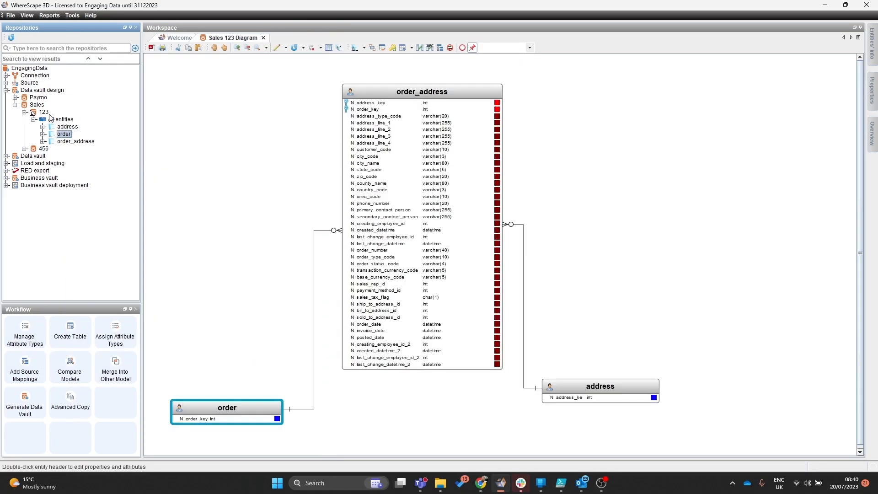
{"action": "left_click", "coordinate": [286, 49]}
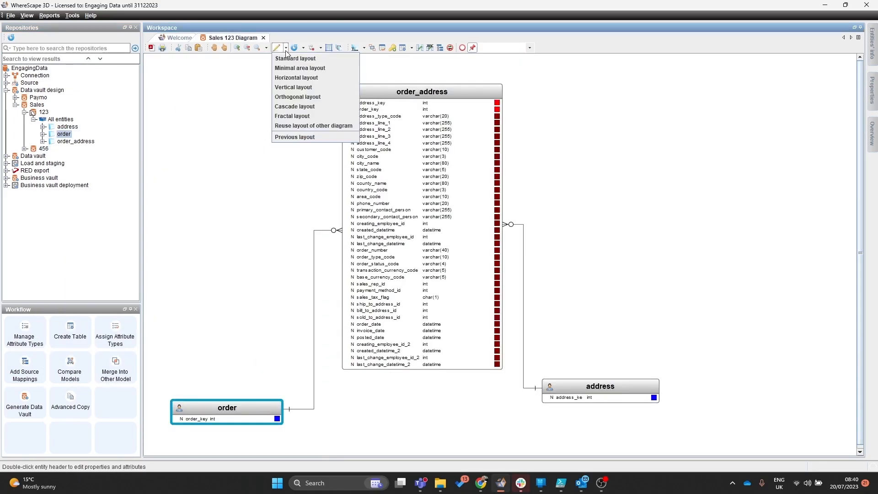
{"action": "left_click", "coordinate": [284, 126]}
{"action": "left_click", "coordinate": [426, 248]}
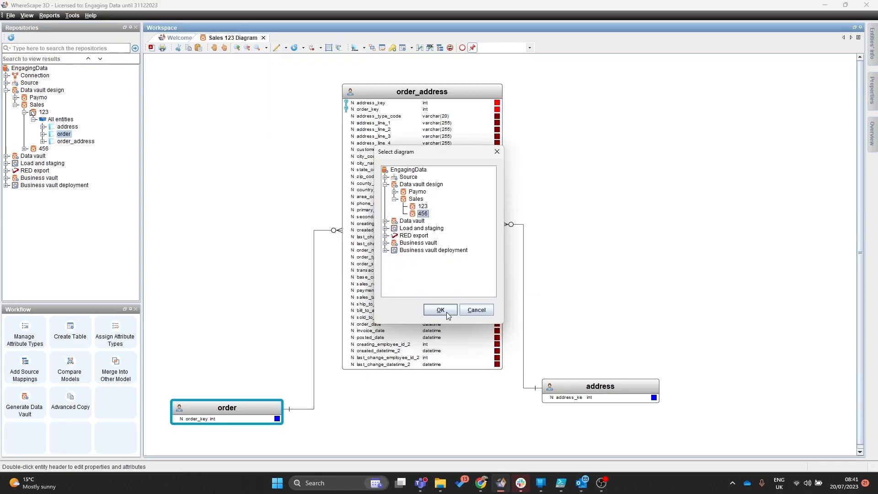
{"action": "left_click", "coordinate": [447, 312]}
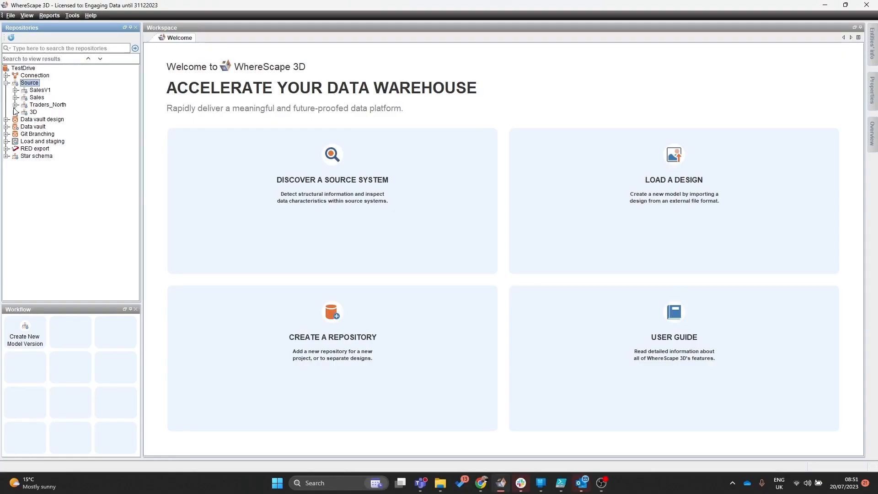
- Start data profiling on the Traders_North Master source model and choose the Custom profiling type
{"action": "left_click", "coordinate": [15, 105]}
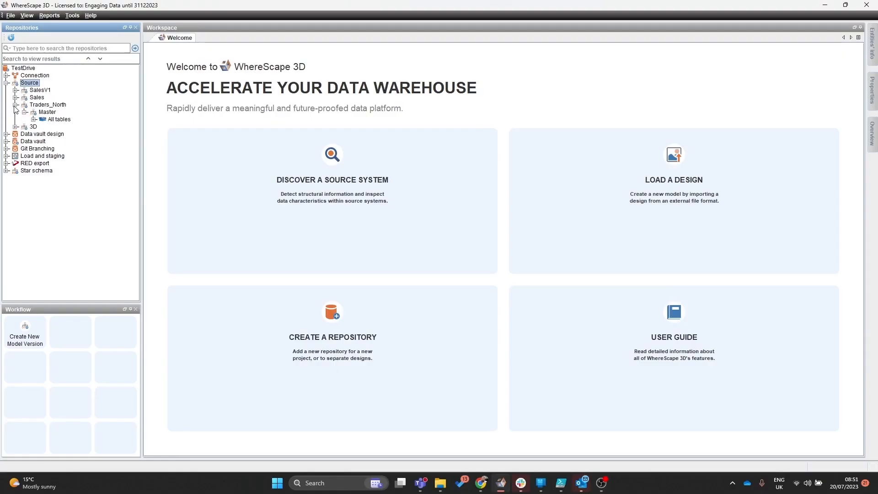
{"action": "left_click", "coordinate": [46, 112]}
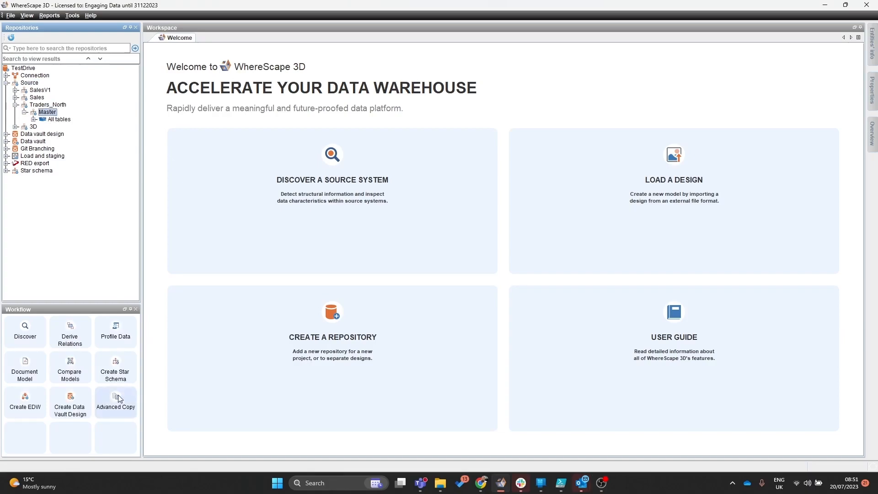
{"action": "left_click", "coordinate": [112, 343]}
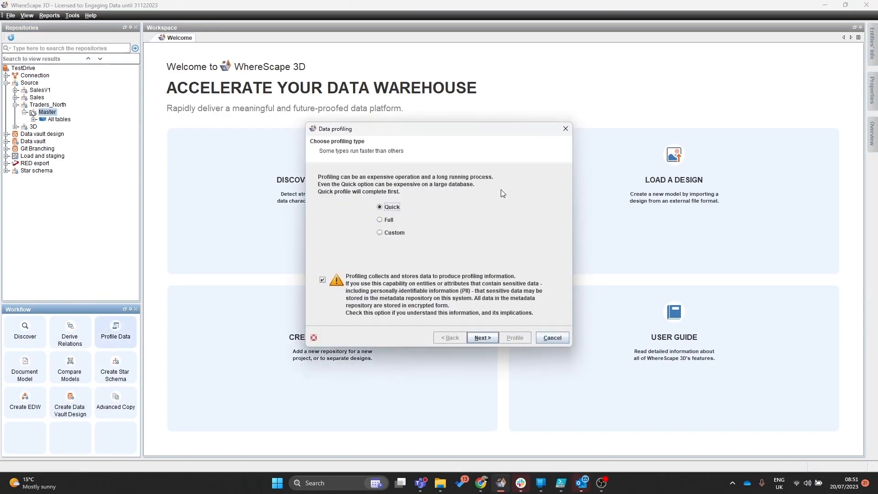
{"action": "left_click", "coordinate": [403, 235]}
{"action": "left_click", "coordinate": [368, 178]}
{"action": "left_click", "coordinate": [342, 218]}
{"action": "left_click", "coordinate": [344, 230]}
{"action": "left_click", "coordinate": [349, 230]}
{"action": "left_click", "coordinate": [484, 338]}
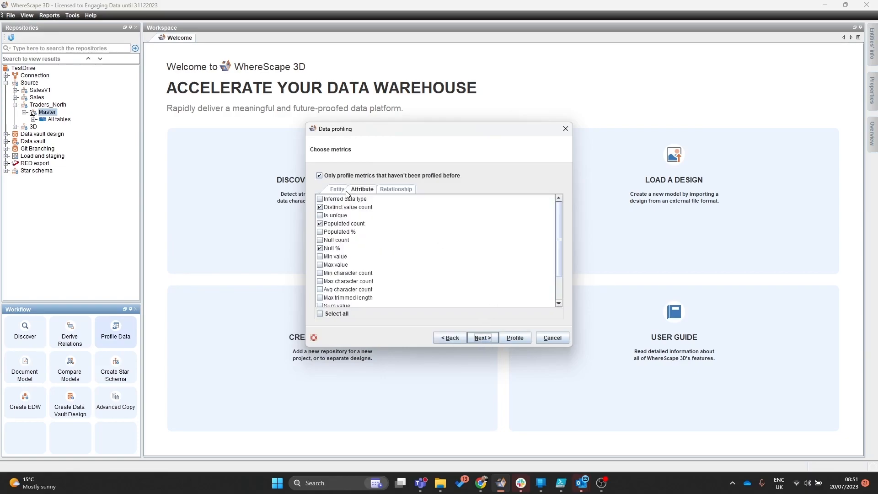
- Review the entity, attribute and relationship metric tabs of the profiling wizard
{"action": "left_click", "coordinate": [337, 189]}
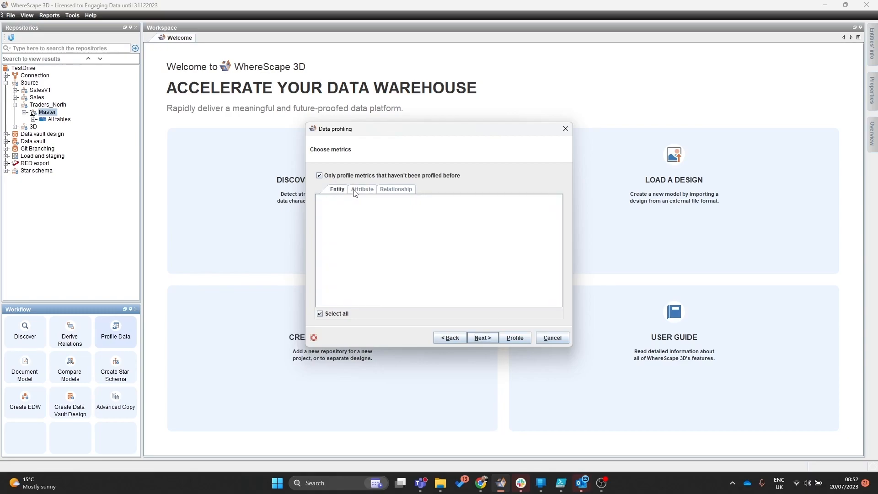
{"action": "left_click", "coordinate": [361, 189]}
{"action": "left_click", "coordinate": [335, 189]}
{"action": "left_click", "coordinate": [361, 190]}
{"action": "left_click", "coordinate": [397, 190]}
{"action": "left_click", "coordinate": [361, 190]}
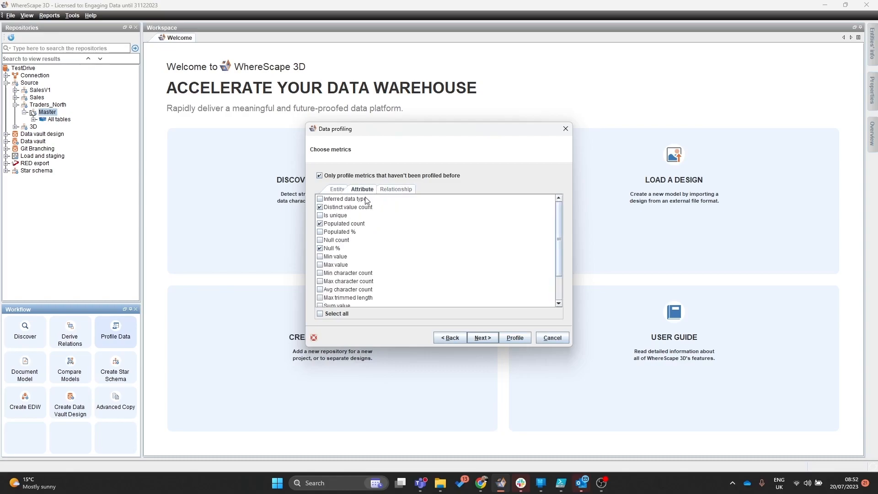
- Keep the default metrics, table and column filters and included tables, and run the profile
{"action": "left_click", "coordinate": [489, 337]}
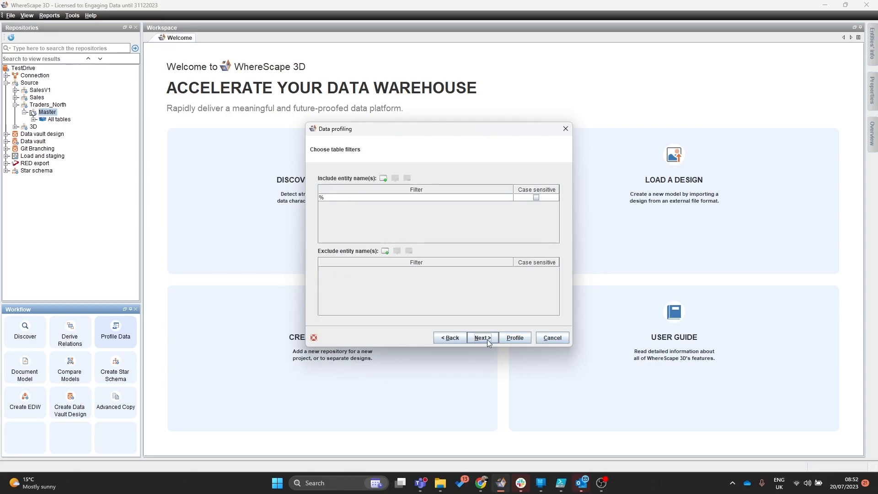
{"action": "left_click", "coordinate": [487, 339]}
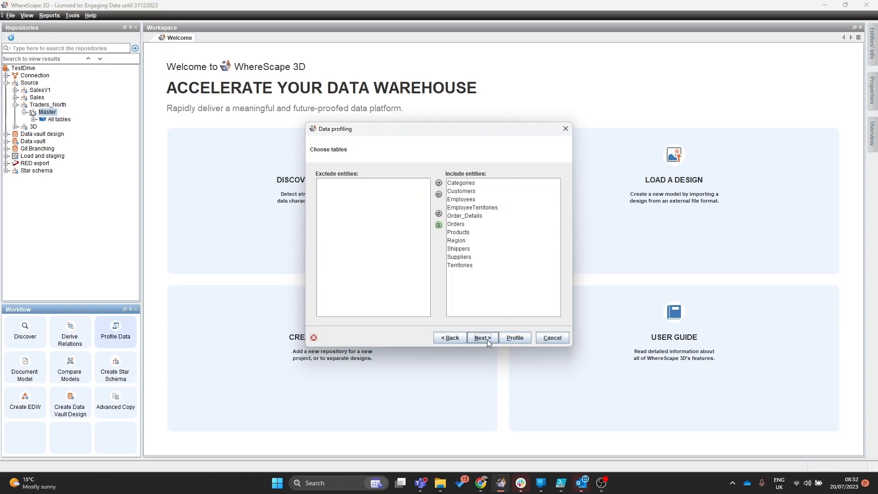
{"action": "left_click", "coordinate": [487, 339]}
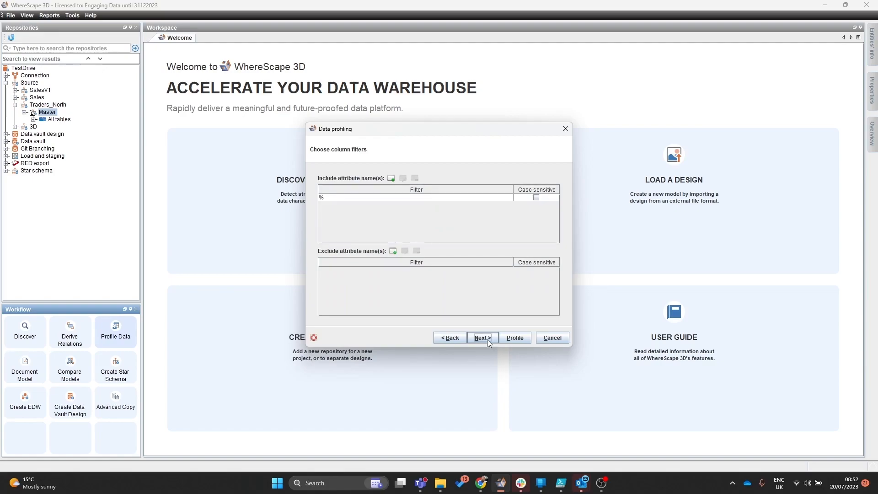
{"action": "left_click", "coordinate": [487, 339]}
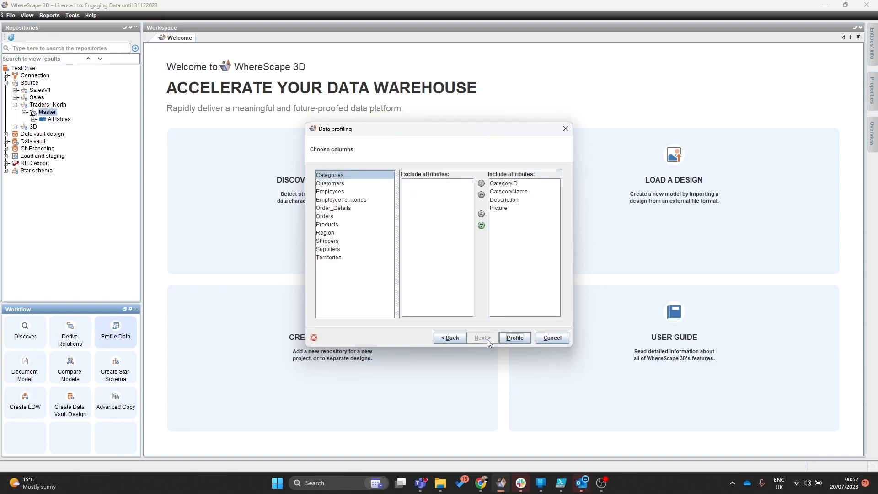
{"action": "left_click", "coordinate": [521, 338]}
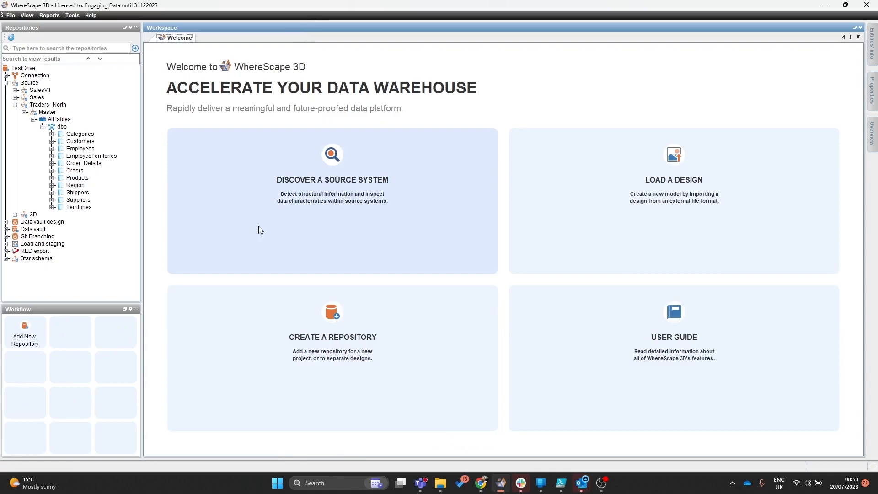
- Display the Master model diagram and show the Products table's data profiling result as a graph
{"action": "right_click", "coordinate": [49, 112]}
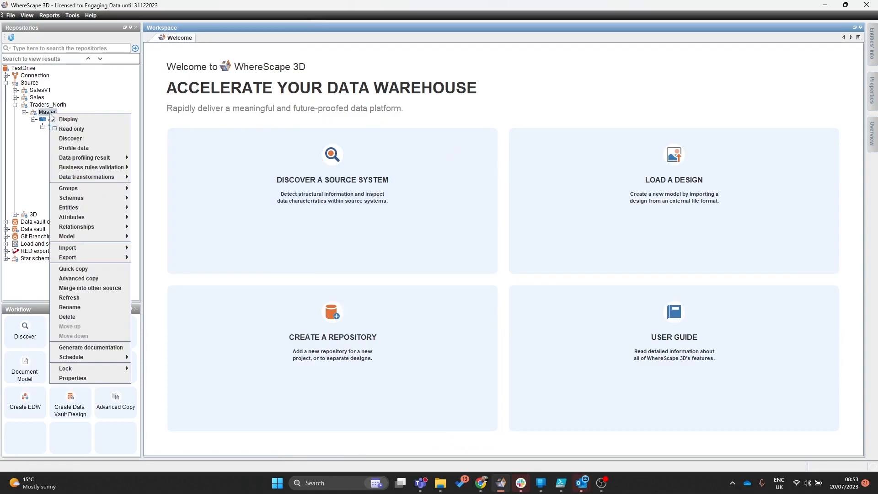
{"action": "left_click", "coordinate": [69, 118]}
{"action": "right_click", "coordinate": [361, 180]}
{"action": "mouse_move", "coordinate": [413, 212]}
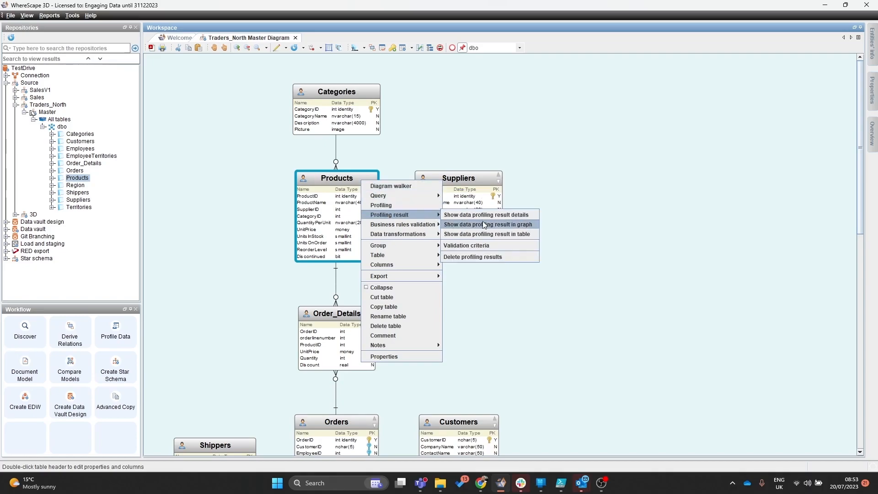
{"action": "left_click", "coordinate": [492, 219]}
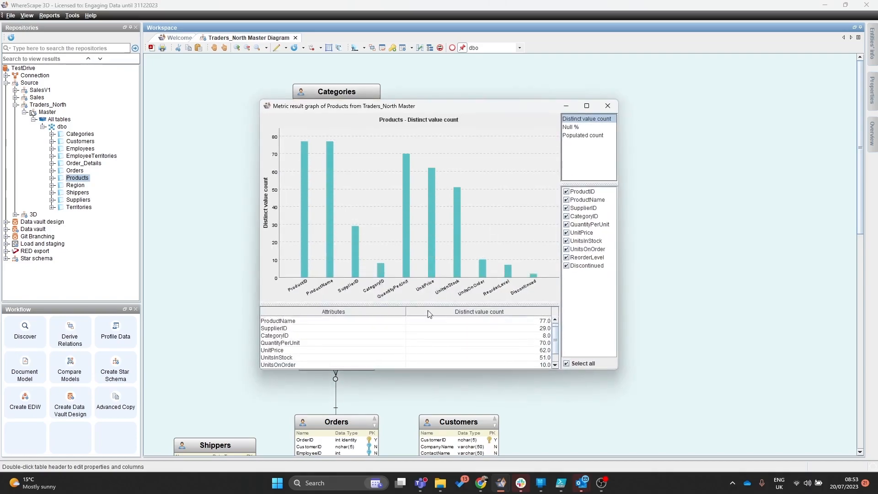
- Switch the graph between Null %, Populated count and Distinct value count, then close it
{"action": "left_click", "coordinate": [585, 127]}
{"action": "left_click", "coordinate": [591, 136]}
{"action": "left_click", "coordinate": [597, 119]}
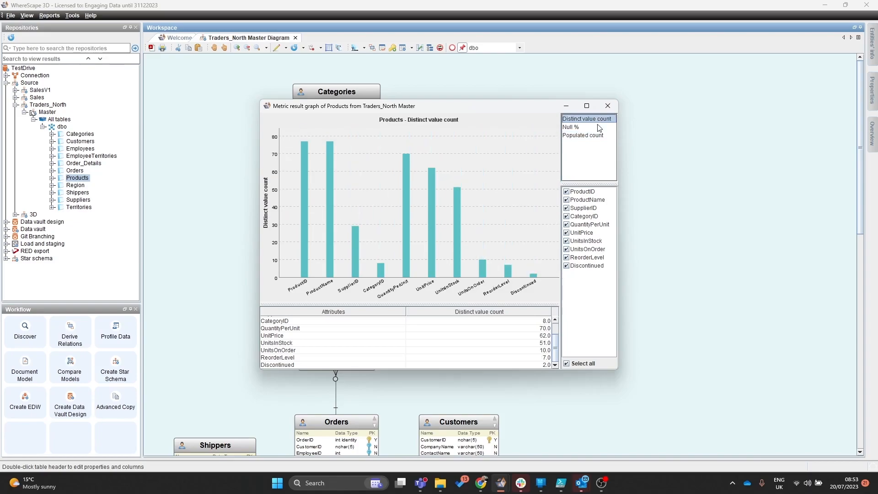
{"action": "left_click", "coordinate": [599, 127]}
{"action": "left_click", "coordinate": [600, 135]}
{"action": "left_click", "coordinate": [599, 119]}
{"action": "left_click", "coordinate": [607, 106]}
- Generate Word documentation of the data profiling results for the Master model
{"action": "right_click", "coordinate": [47, 113]}
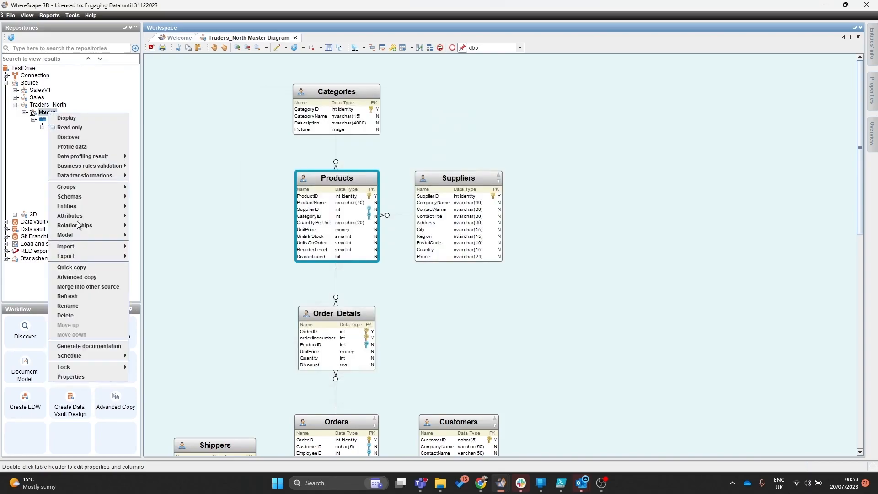
{"action": "left_click", "coordinate": [88, 345]}
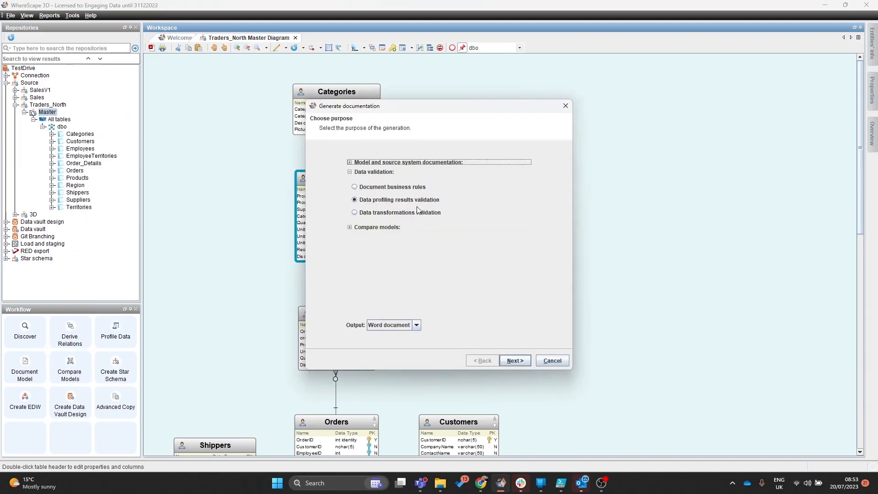
{"action": "left_click", "coordinate": [502, 362]}
{"action": "left_click", "coordinate": [517, 361]}
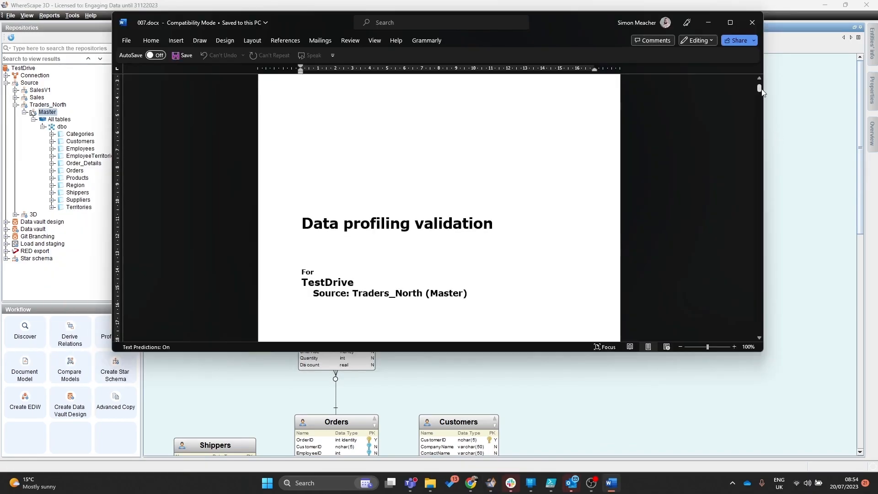
- Scroll through the generated profiling document's metric tables
{"action": "left_click_drag", "start_coordinate": [760, 89], "coordinate": [760, 194]}
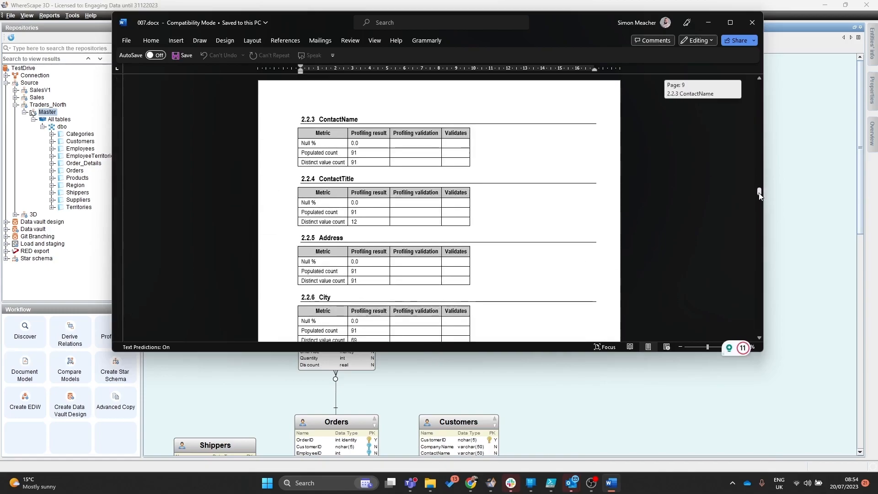
{"action": "scroll", "coordinate": [540, 236], "scroll_direction": "down", "scroll_amount": 1}
{"action": "scroll", "coordinate": [539, 236], "scroll_direction": "down", "scroll_amount": 6}
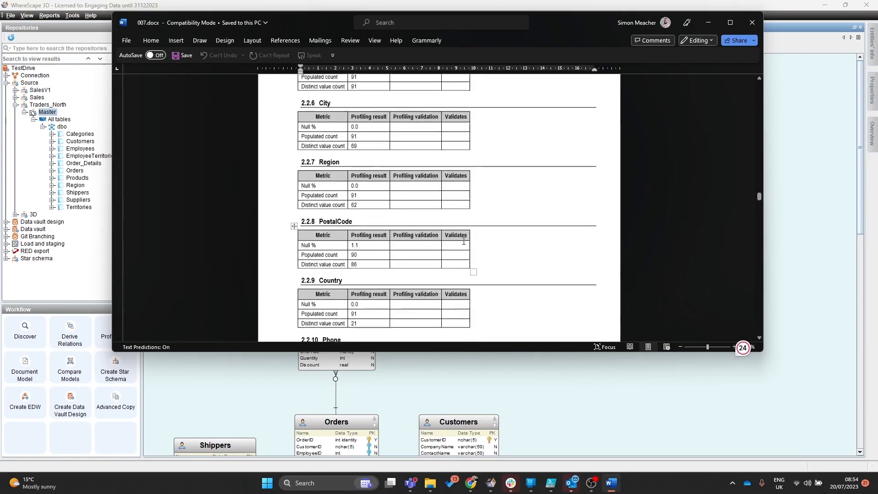